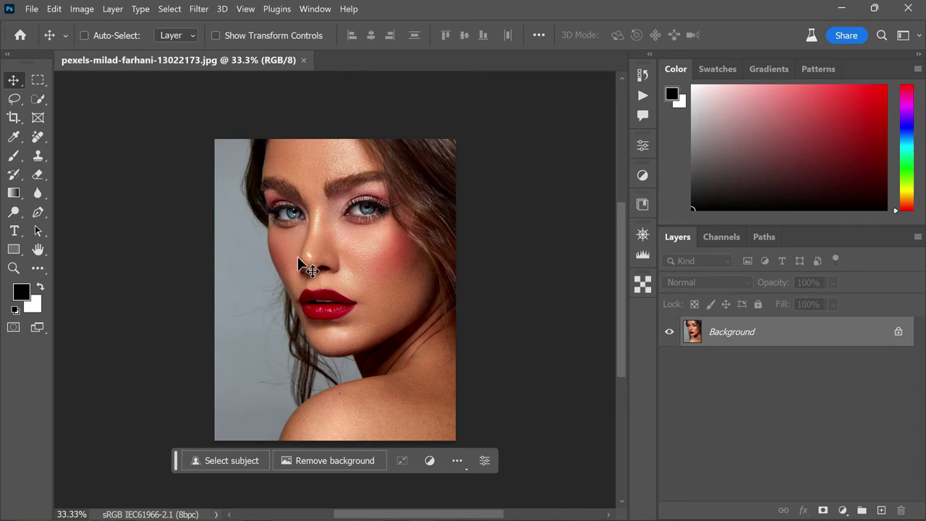
# Zoom in and back out on the portrait's face to inspect the skin texture.
pyautogui.scroll(8, 365, 265)
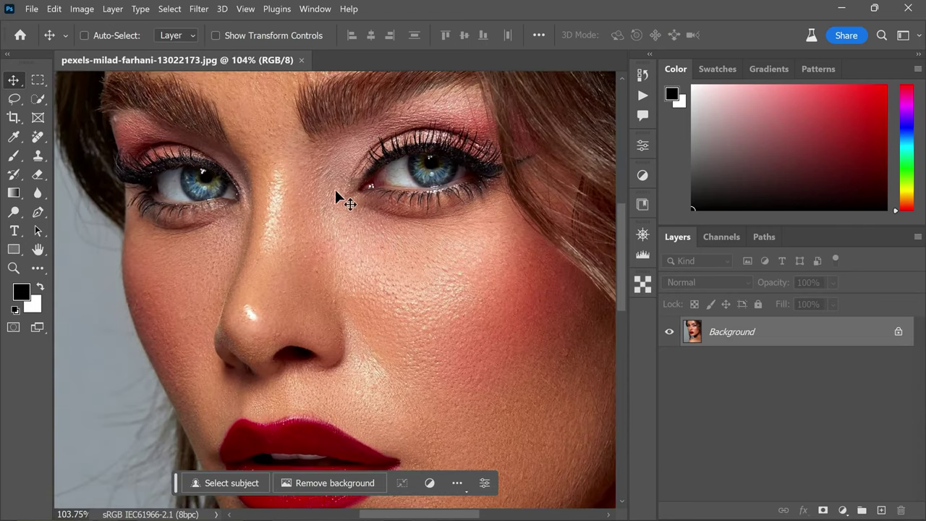
pyautogui.scroll(-2, 502, 293)
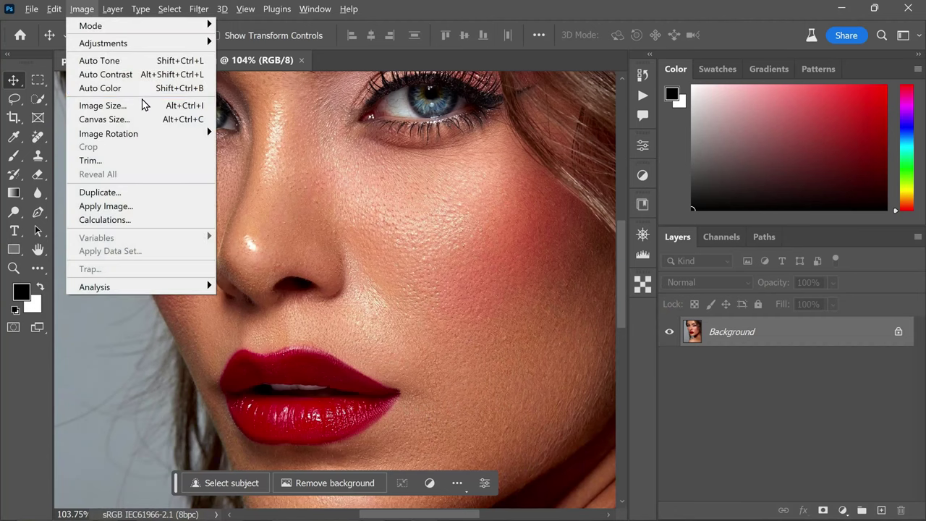
pyautogui.click(156, 107)
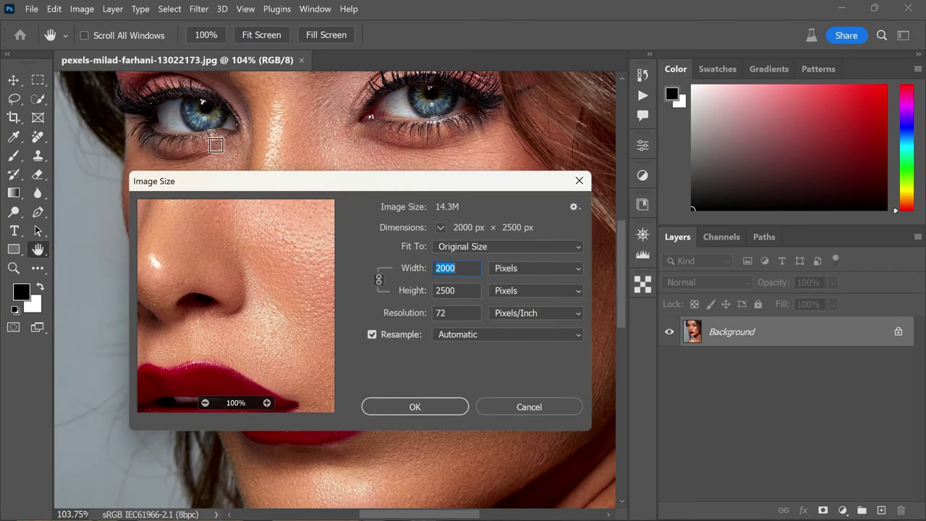
pyautogui.click(470, 287)
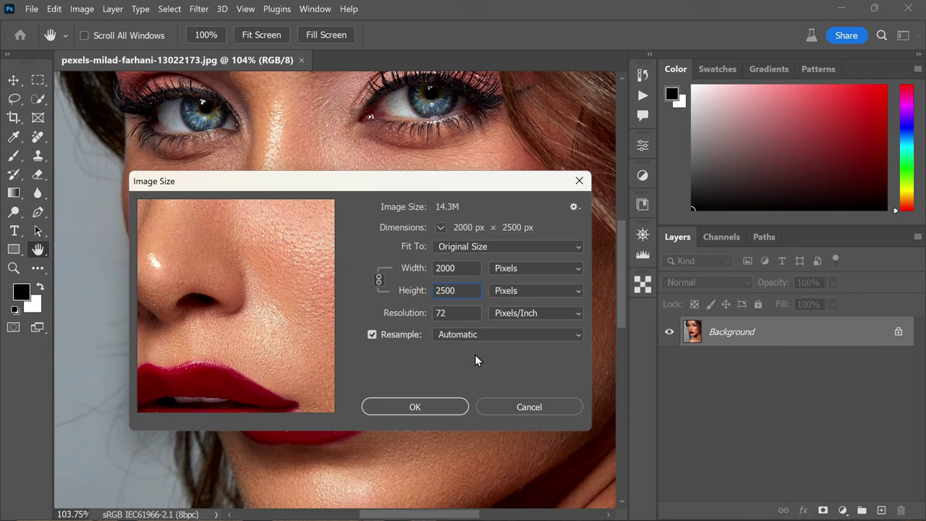
pyautogui.click(555, 406)
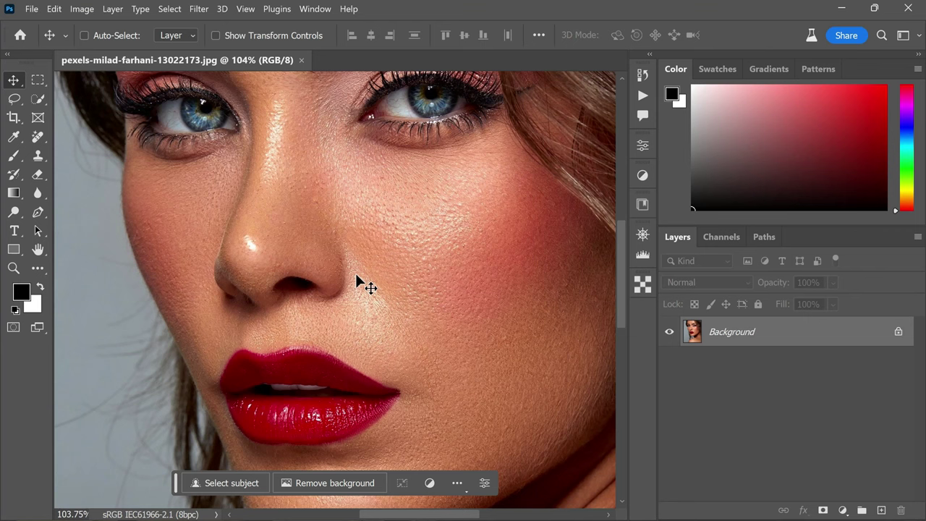
# Duplicate the Background layer as a new layer named 'Color & Tone'.
pyautogui.click(112, 9)
pyautogui.click(217, 70)
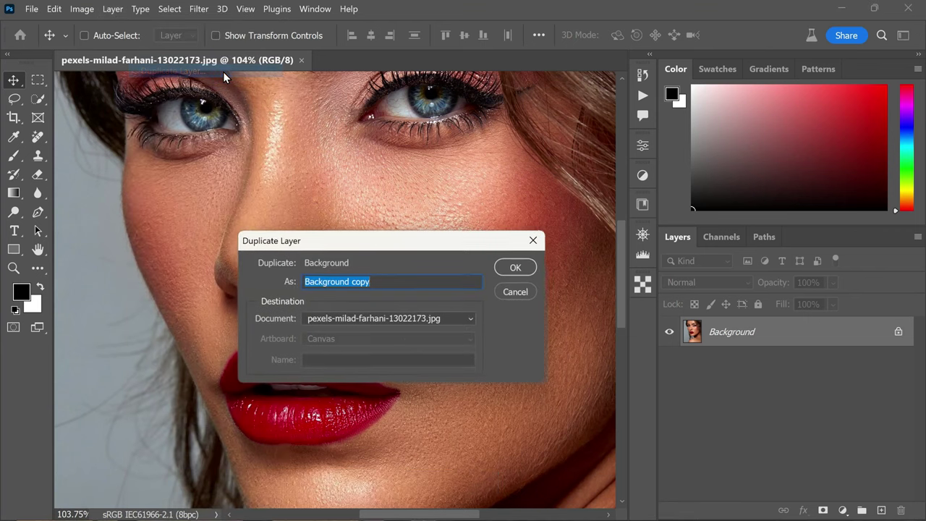
pyautogui.click(425, 285)
pyautogui.hotkey('ctrl', 'a')
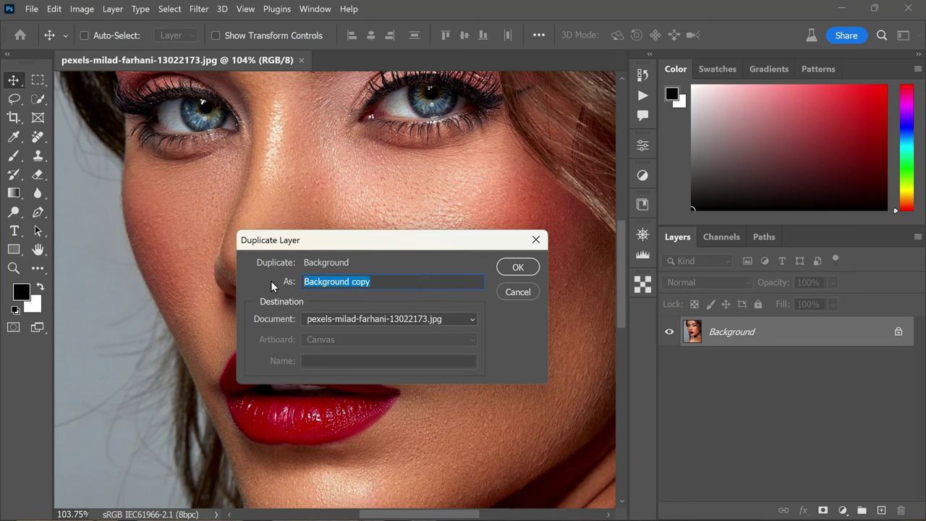
pyautogui.write('C')
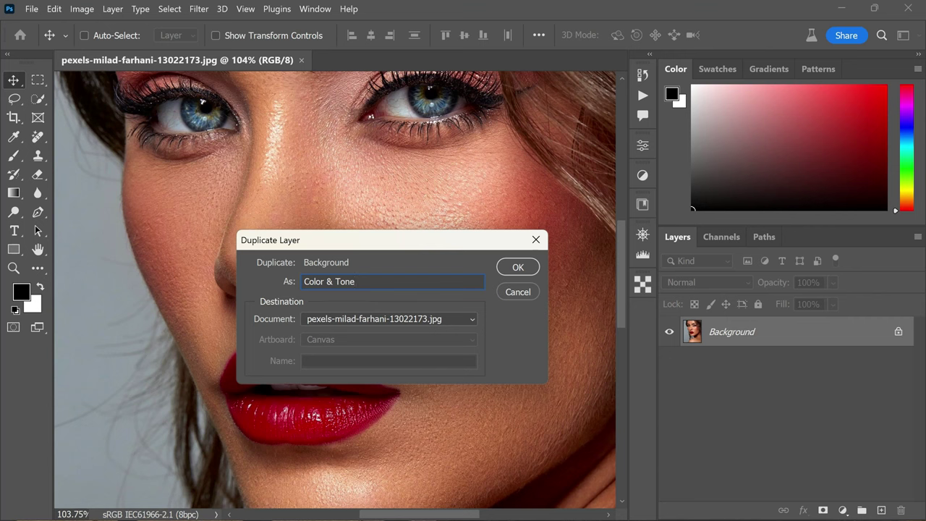
pyautogui.write('olor & Tone')
pyautogui.click(515, 269)
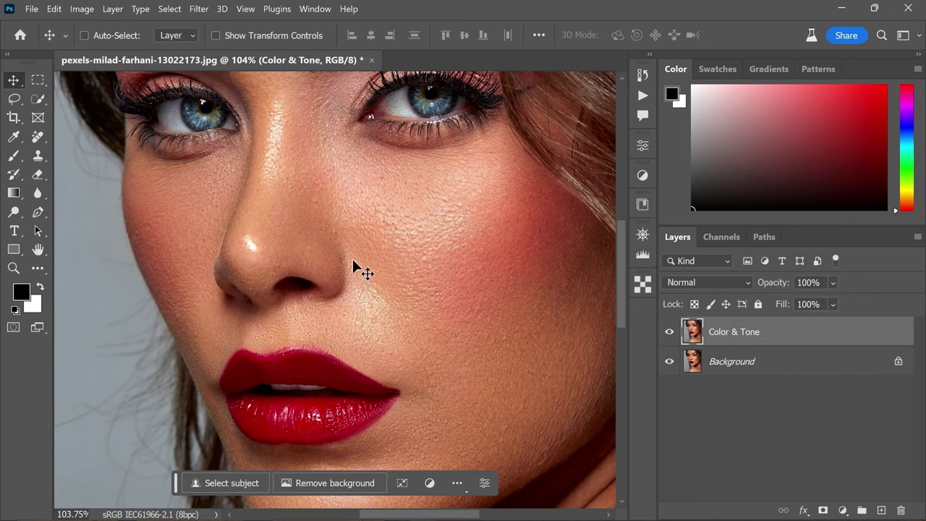
# Duplicate Color & Tone as a new layer named 'Details & Texture'.
pyautogui.click(112, 9)
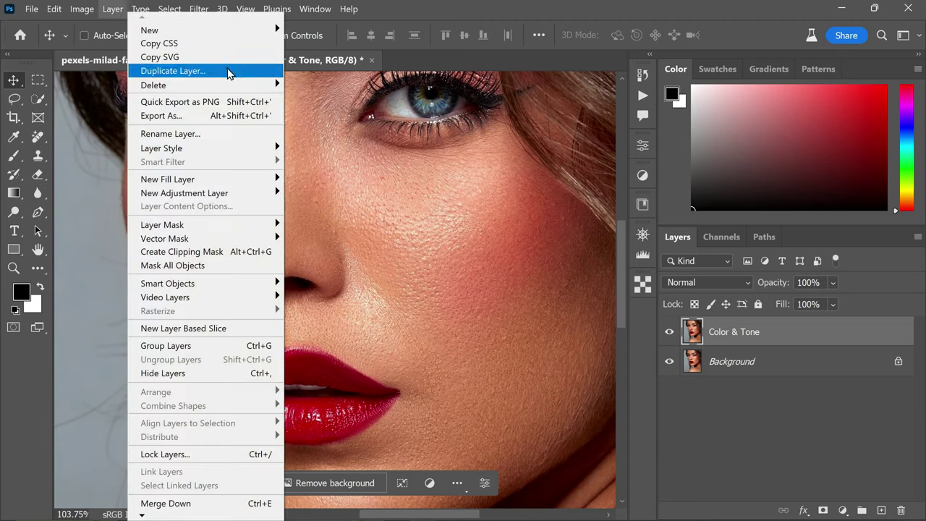
pyautogui.click(230, 73)
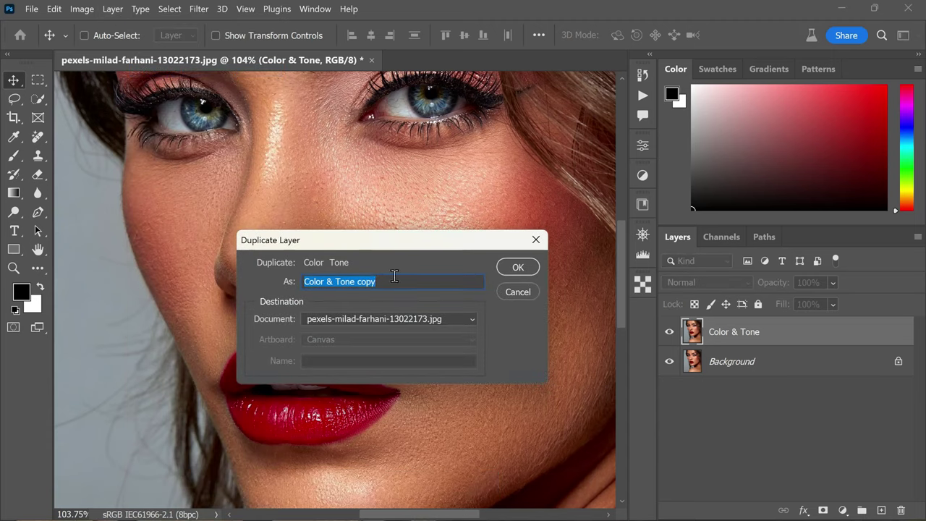
pyautogui.write('Details & Texture')
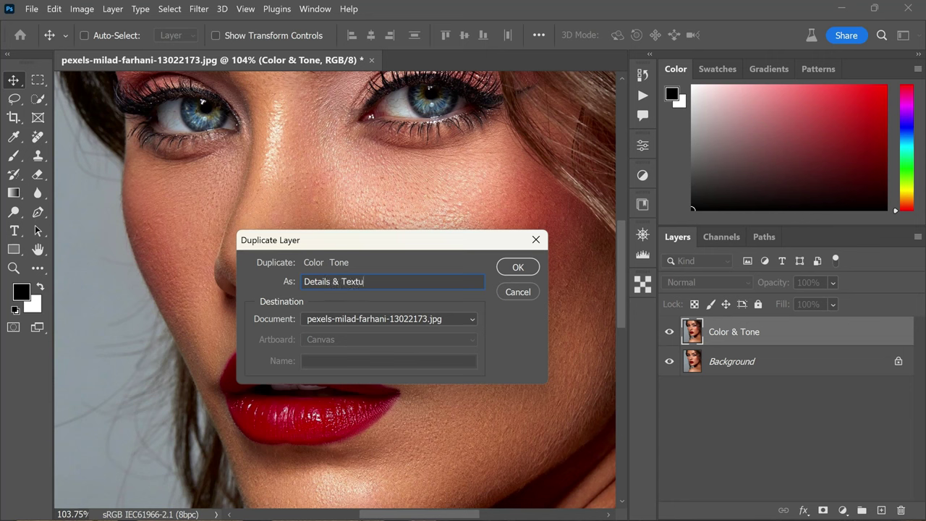
pyautogui.click(516, 267)
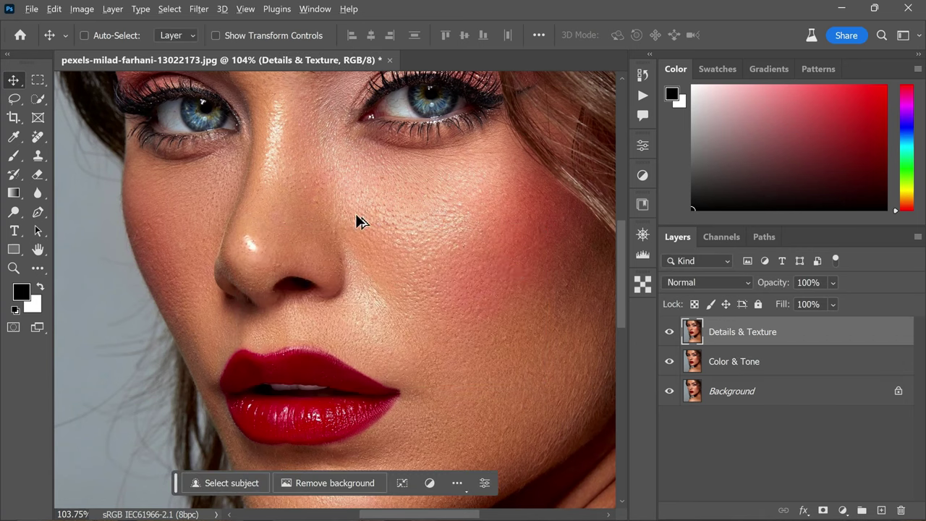
# Hide the Details & Texture layer.
pyautogui.click(670, 334)
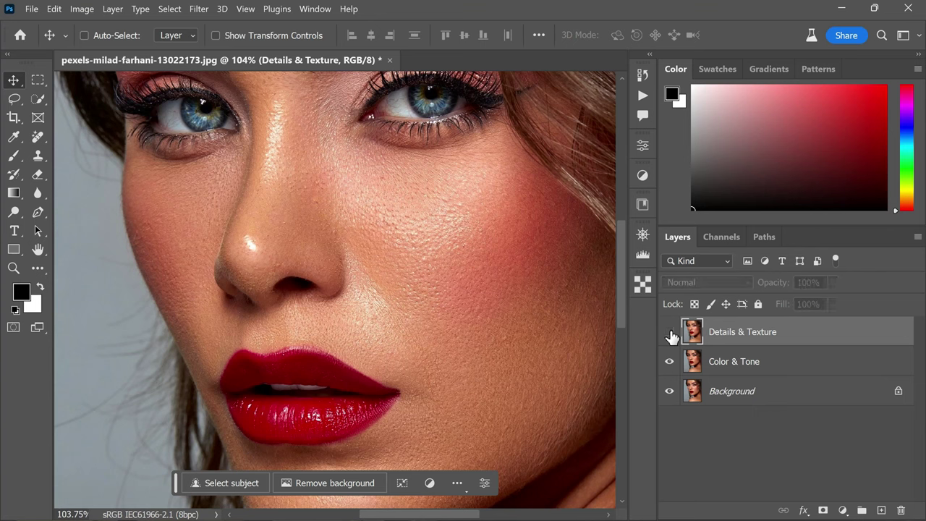
pyautogui.scroll(-4, 314, 238)
pyautogui.scroll(1, 357, 215)
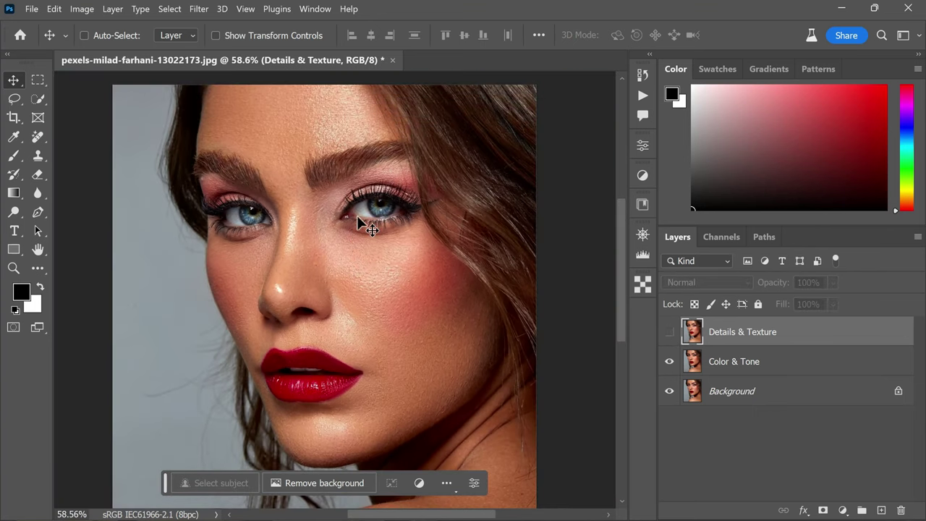
# Blur the Color & Tone layer with a 6-pixel Gaussian Blur.
pyautogui.click(743, 367)
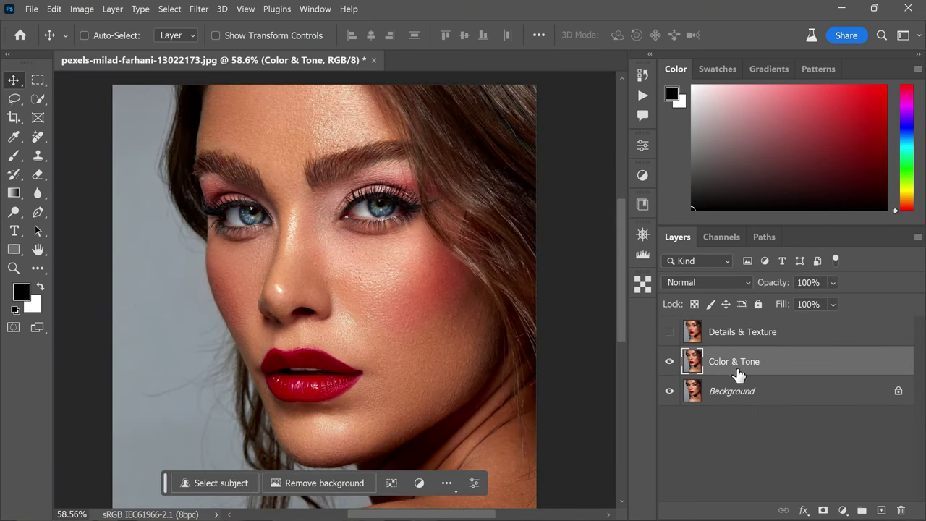
pyautogui.click(201, 14)
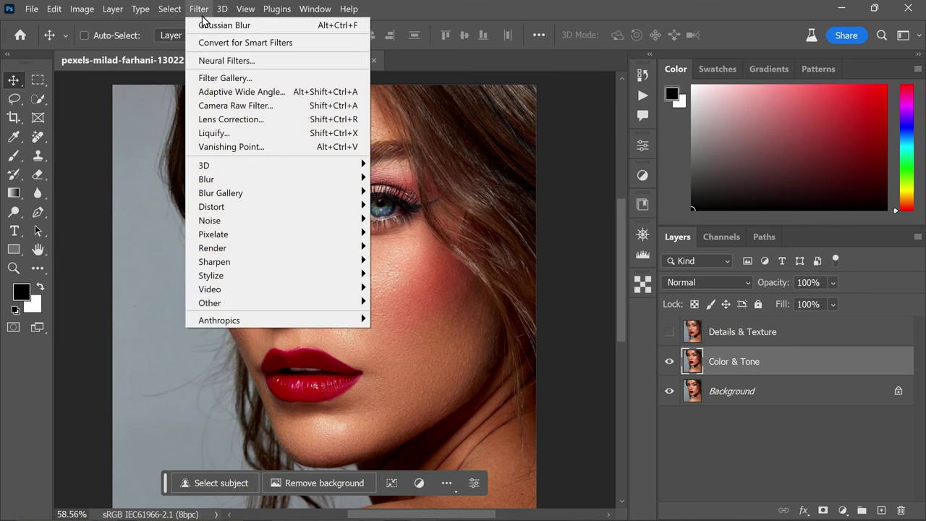
pyautogui.moveTo(364, 185)
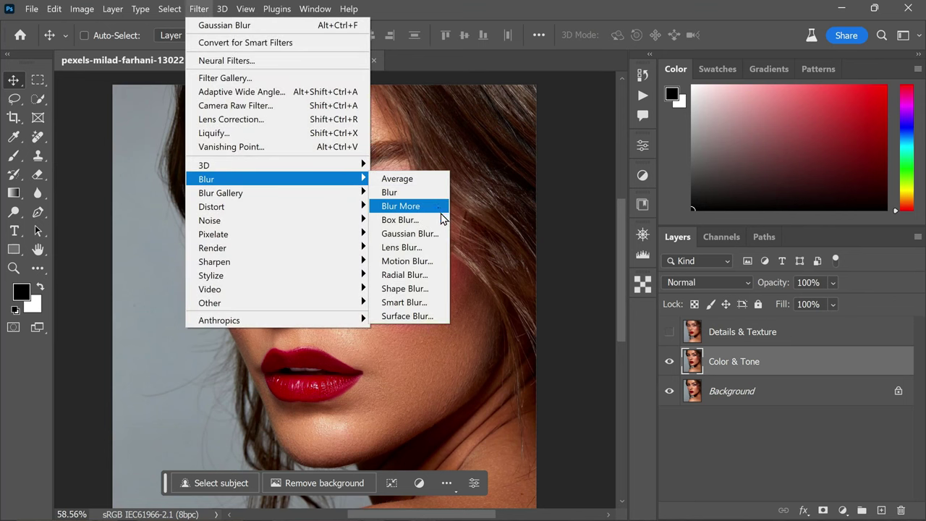
pyautogui.click(410, 234)
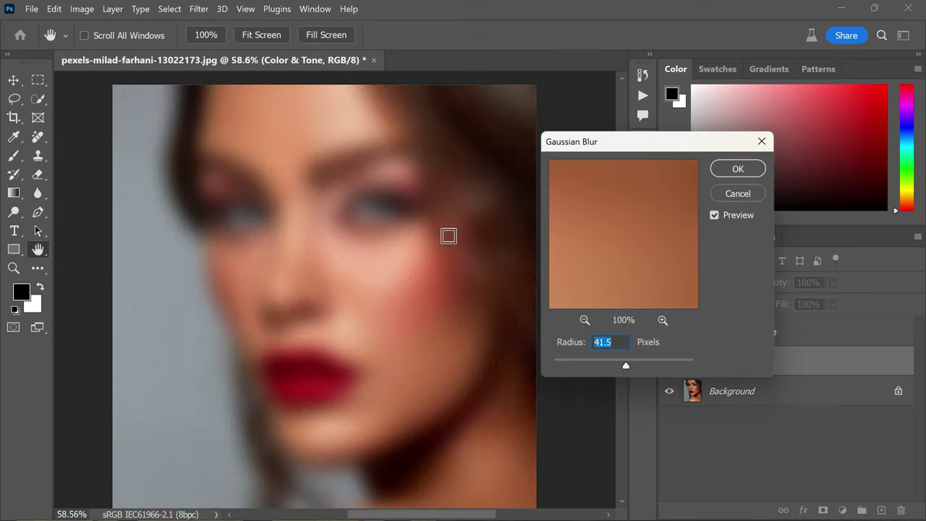
pyautogui.moveTo(586, 363); pyautogui.dragTo(594, 363)
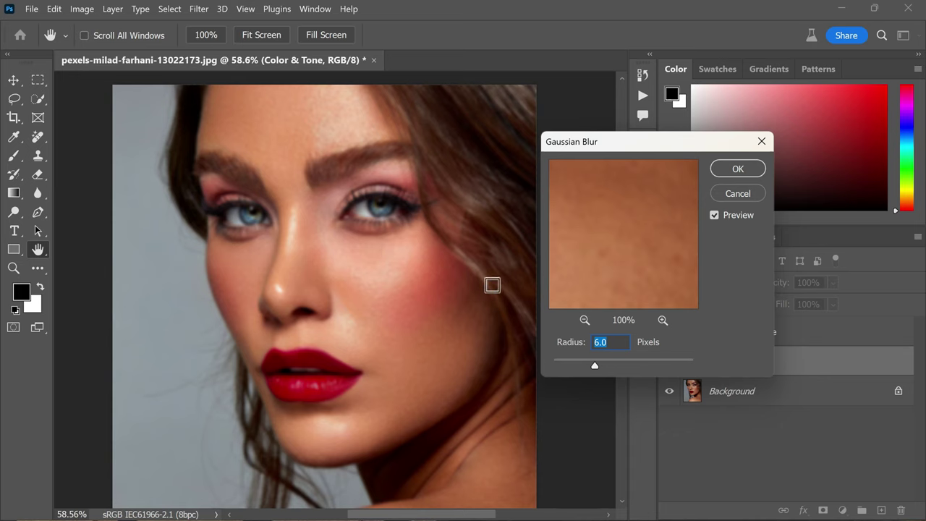
pyautogui.click(737, 169)
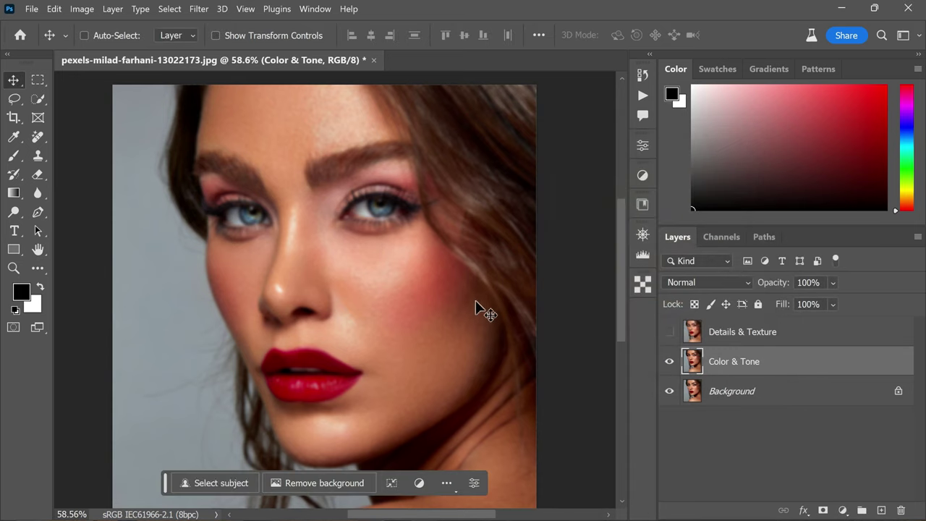
# Show Details & Texture and Apply Image: Color & Tone, Subtract, scale 2, offset 128.
pyautogui.click(668, 332)
pyautogui.click(727, 337)
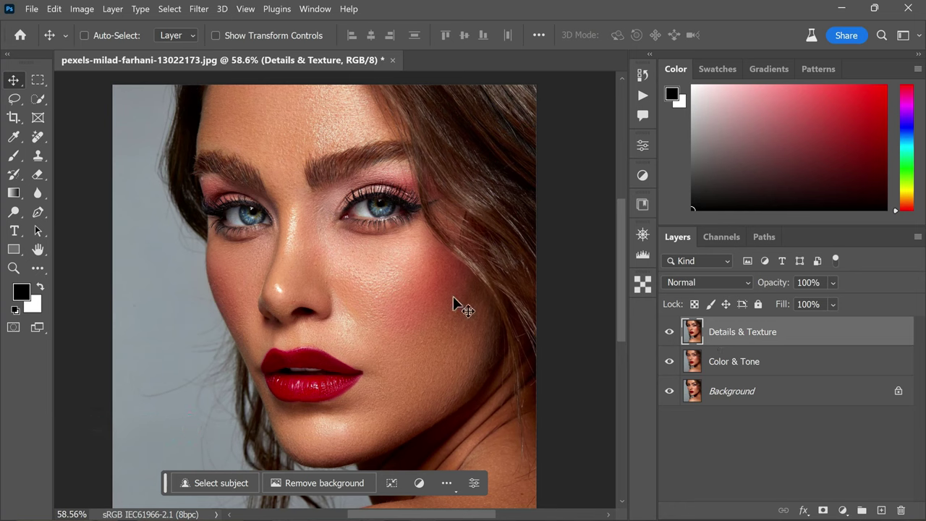
pyautogui.click(82, 9)
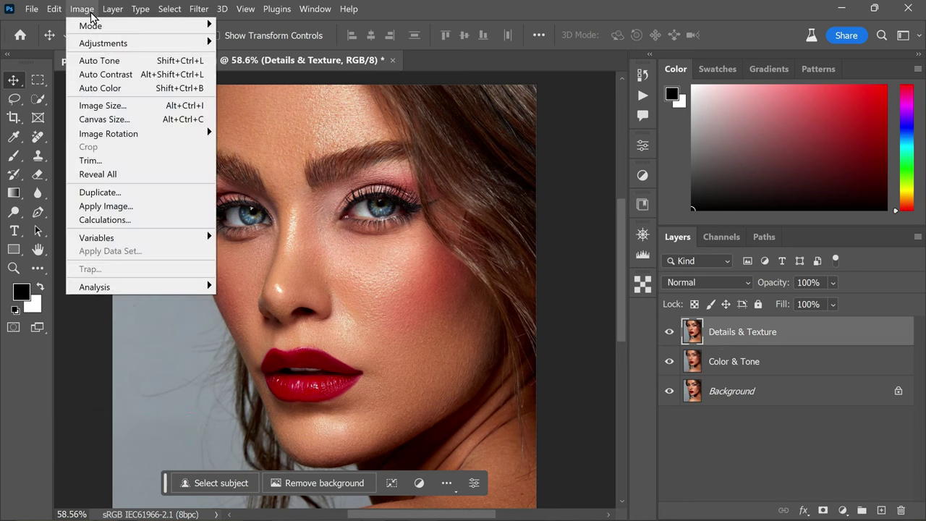
pyautogui.click(175, 205)
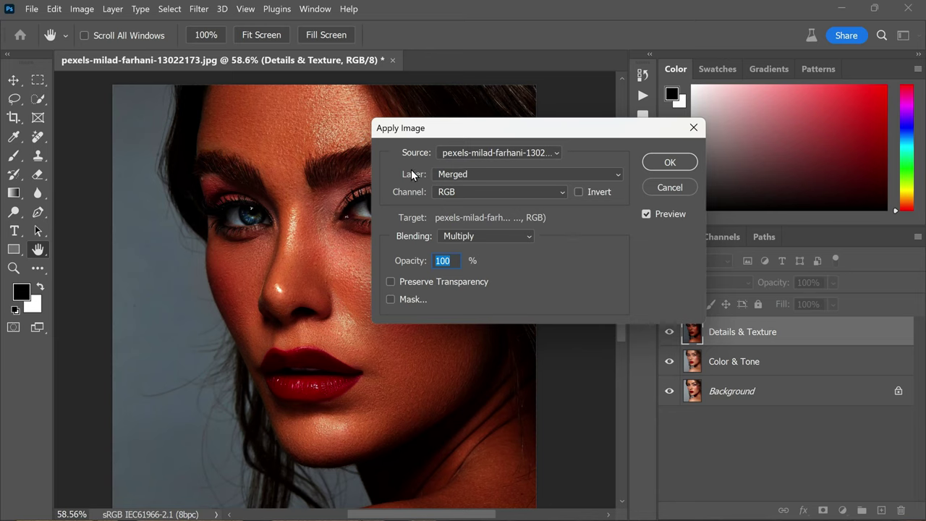
pyautogui.click(614, 177)
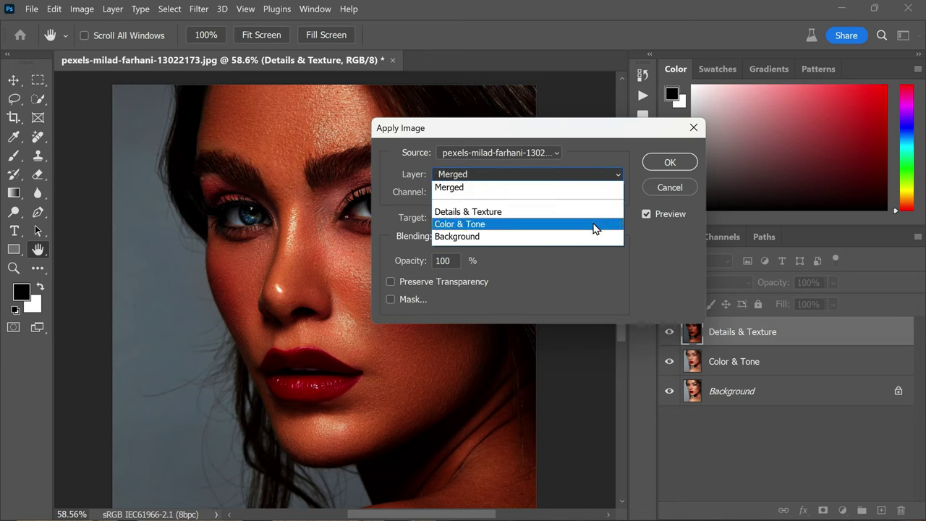
pyautogui.click(594, 226)
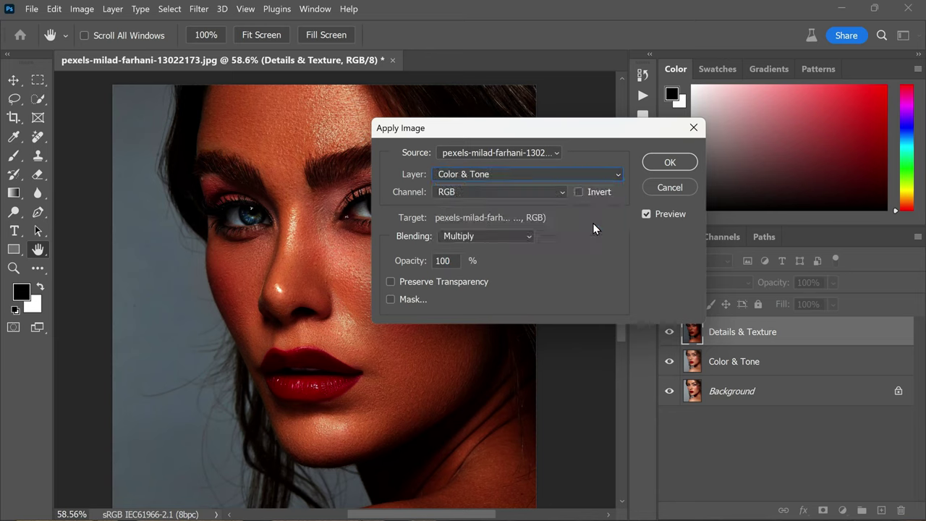
pyautogui.click(524, 241)
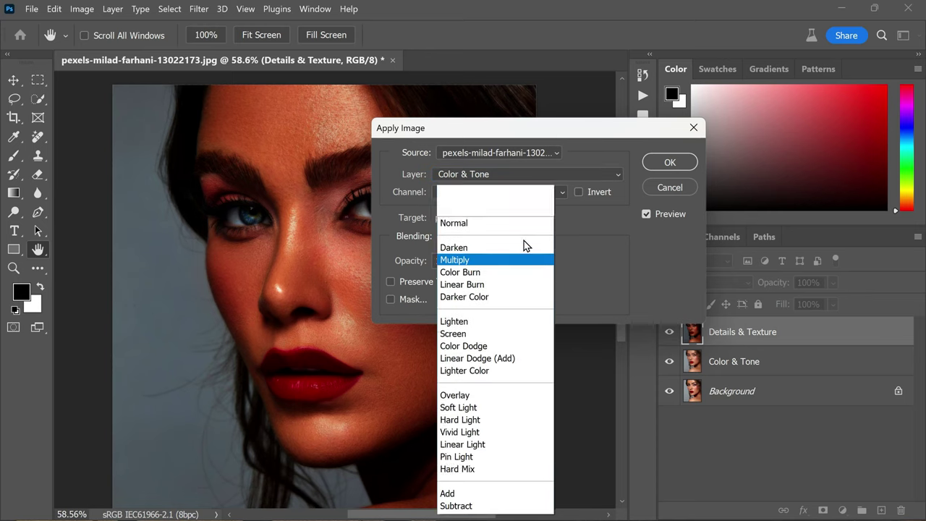
pyautogui.click(526, 455)
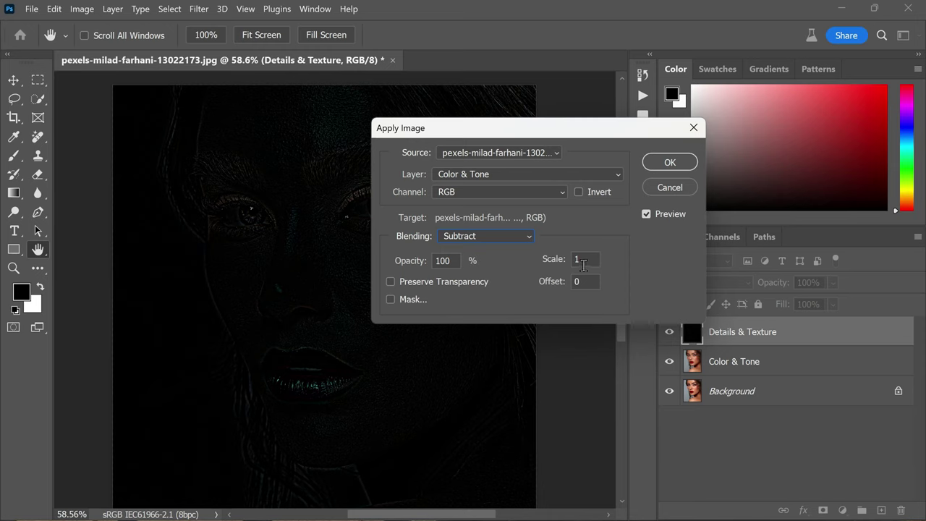
pyautogui.write('2')
pyautogui.press('Tab')
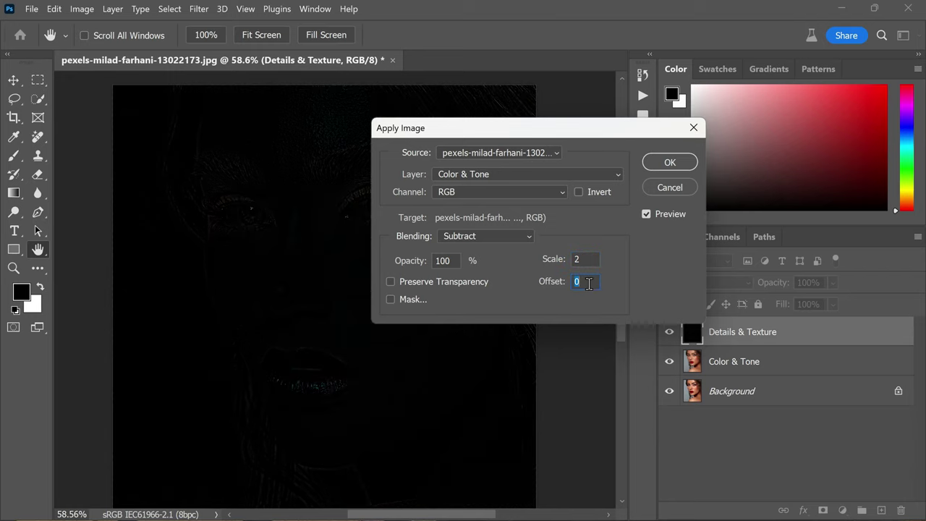
pyautogui.write('128')
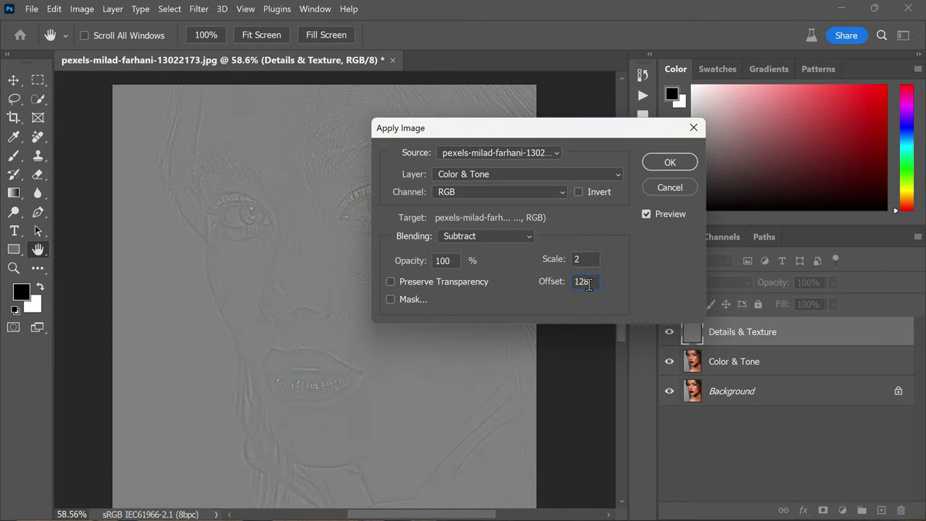
pyautogui.click(653, 162)
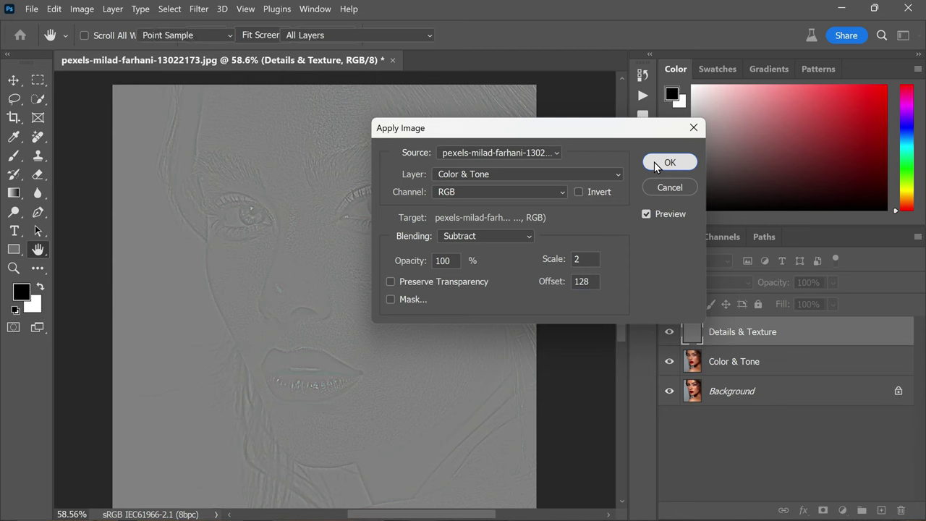
# Inspect the texture from lips to eyes, then desaturate Details & Texture to neutral grey.
pyautogui.scroll(4, 311, 394)
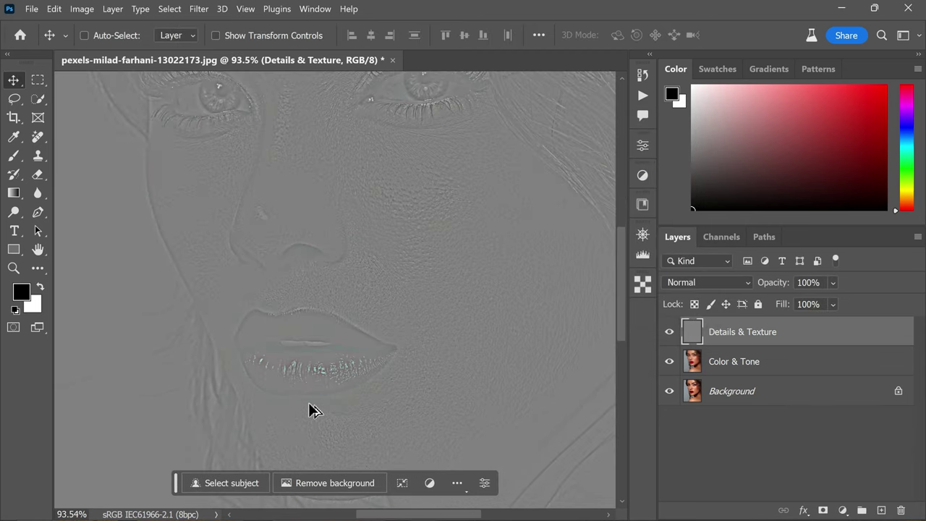
pyautogui.press('space')
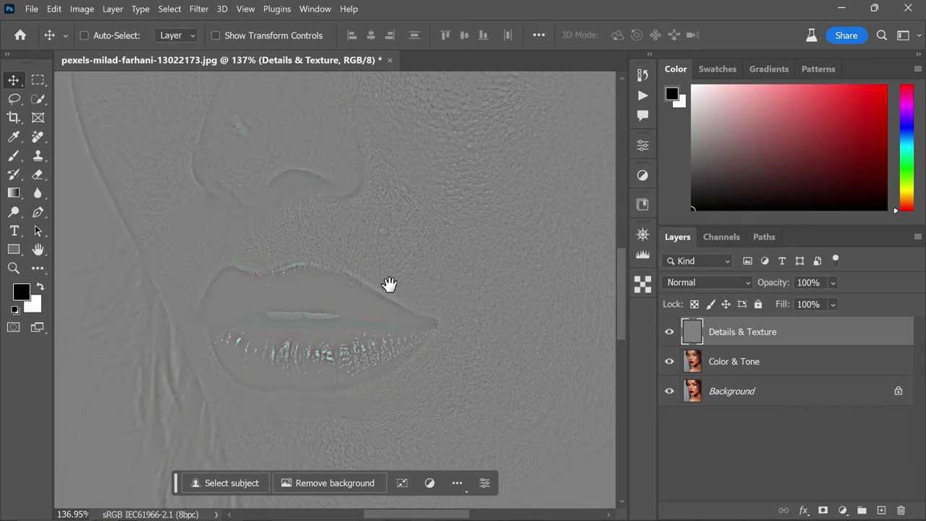
pyautogui.moveTo(460, 160); pyautogui.dragTo(417, 351)
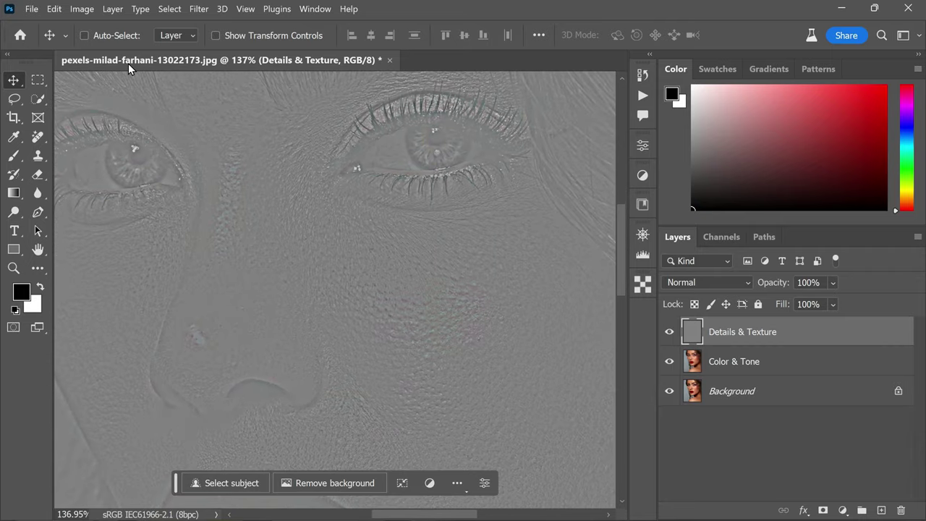
pyautogui.click(83, 10)
pyautogui.moveTo(165, 45)
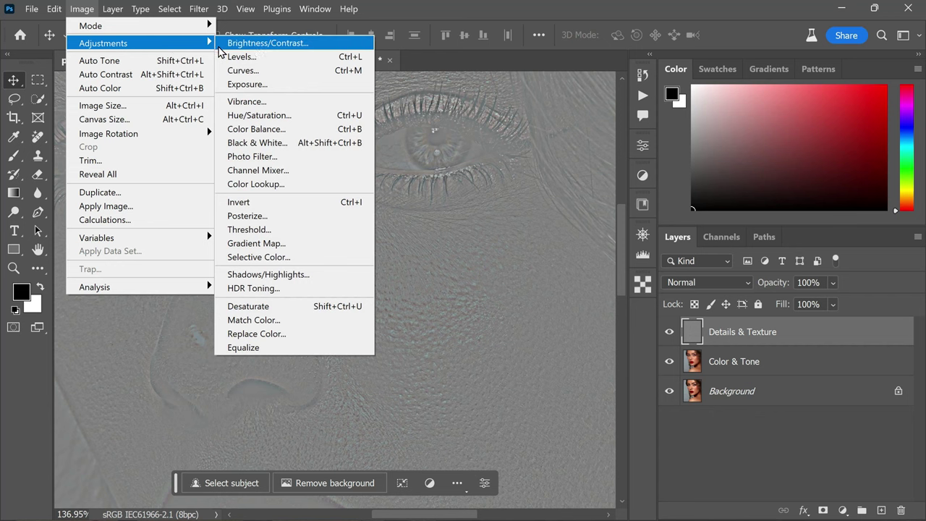
pyautogui.click(291, 307)
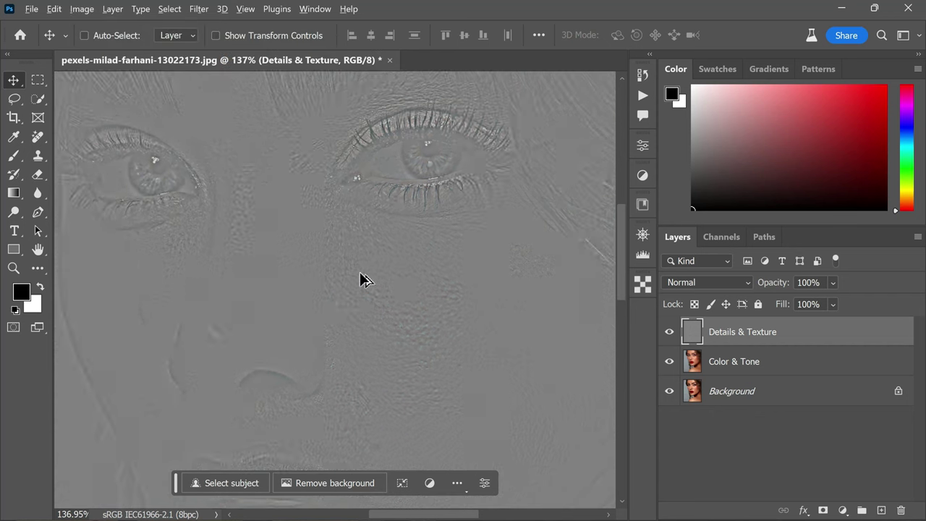
pyautogui.scroll(-5, 359, 279)
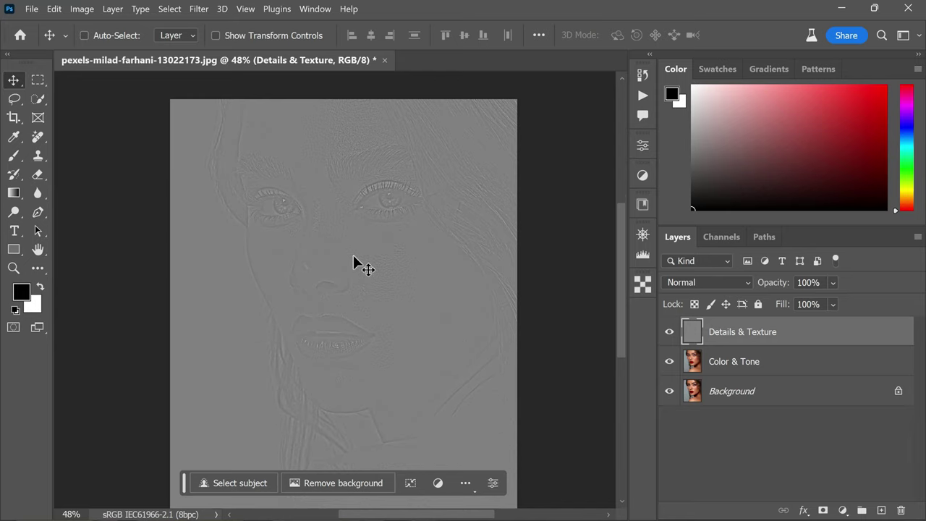
pyautogui.scroll(-1, 353, 255)
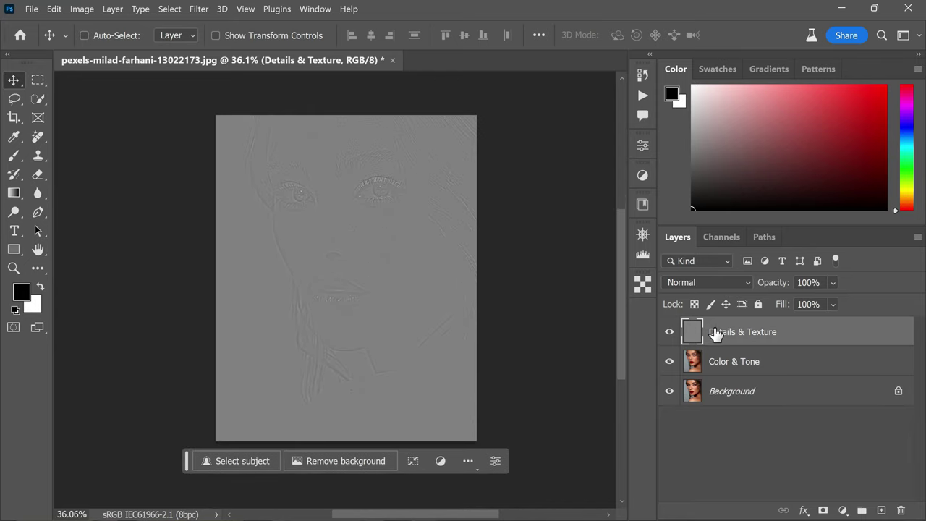
# Set Details & Texture to Linear Light, compare against the original, then hide Background.
pyautogui.click(748, 282)
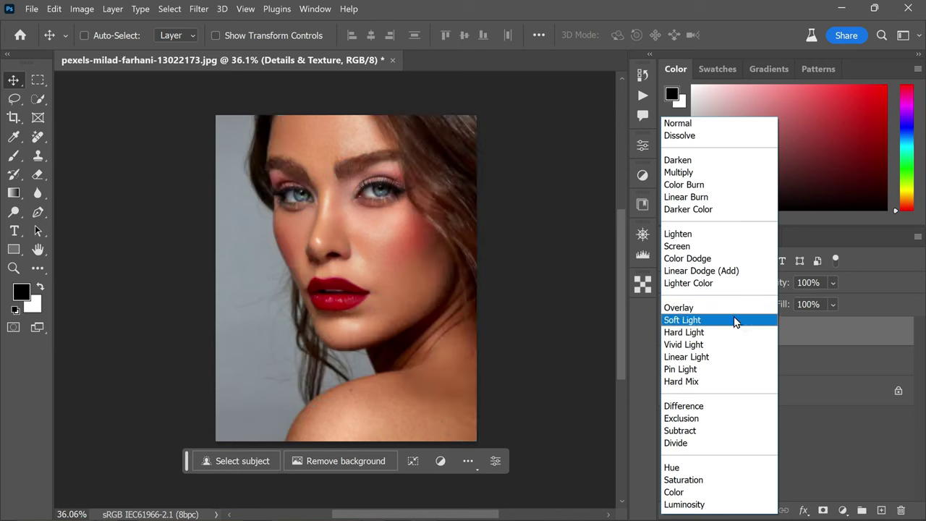
pyautogui.click(730, 357)
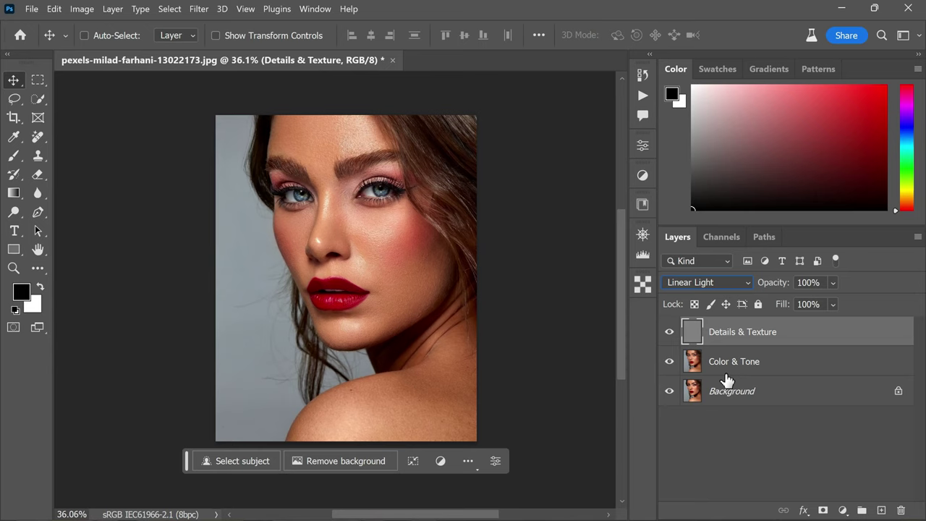
pyautogui.keyDown('alt'); pyautogui.click(671, 398); pyautogui.keyUp('alt')
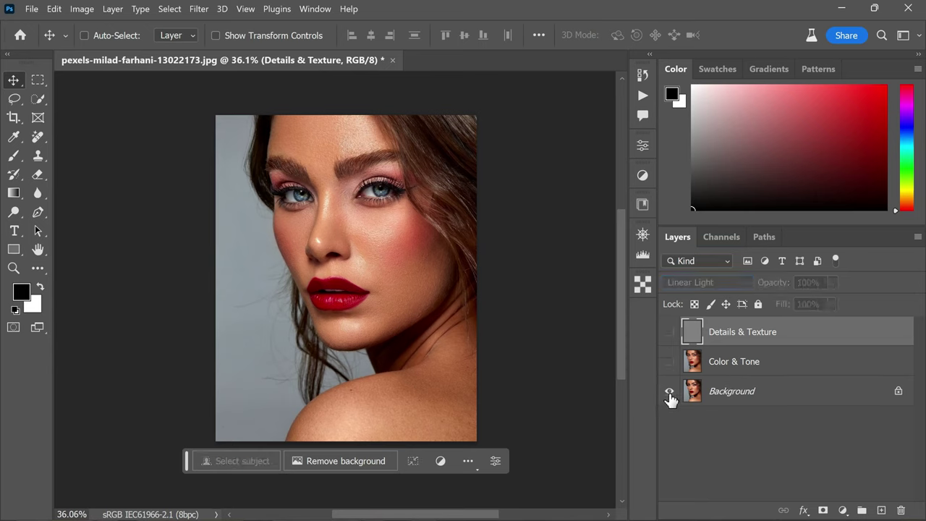
pyautogui.keyDown('alt'); pyautogui.click(672, 398); pyautogui.keyUp('alt')
pyautogui.keyDown('alt'); pyautogui.click(671, 398); pyautogui.keyUp('alt')
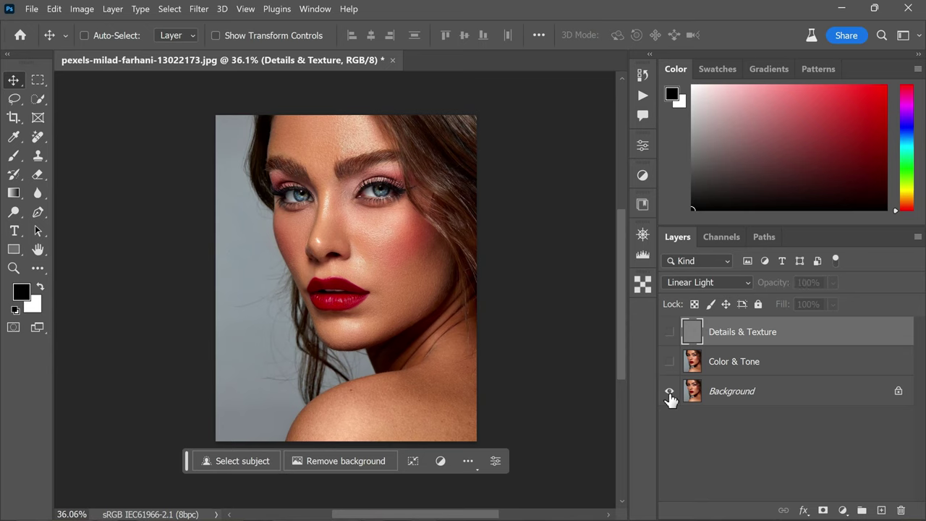
pyautogui.keyDown('alt'); pyautogui.click(670, 394); pyautogui.keyUp('alt')
pyautogui.keyDown('alt'); pyautogui.click(669, 394); pyautogui.keyUp('alt')
pyautogui.keyDown('alt'); pyautogui.click(670, 394); pyautogui.keyUp('alt')
pyautogui.keyDown('alt'); pyautogui.click(670, 394); pyautogui.keyUp('alt')
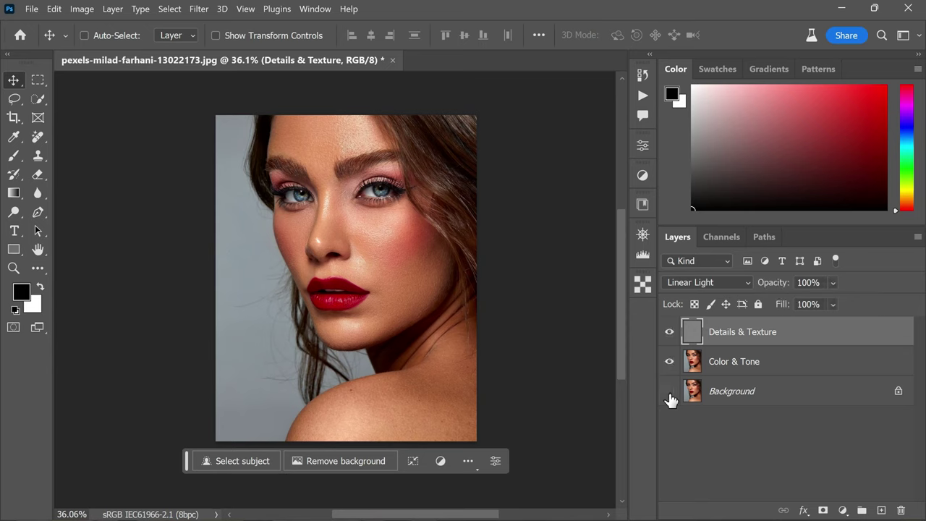
pyautogui.keyDown('alt'); pyautogui.click(670, 394); pyautogui.keyUp('alt')
pyautogui.keyDown('alt'); pyautogui.click(670, 395); pyautogui.keyUp('alt')
pyautogui.click(669, 394)
pyautogui.press('ctrl')
# Group Color & Tone and Details & Texture into a group named 'Frequency Separation'.
pyautogui.keyDown('ctrl'); pyautogui.click(764, 369); pyautogui.keyUp('ctrl')
pyautogui.rightClick(764, 367)
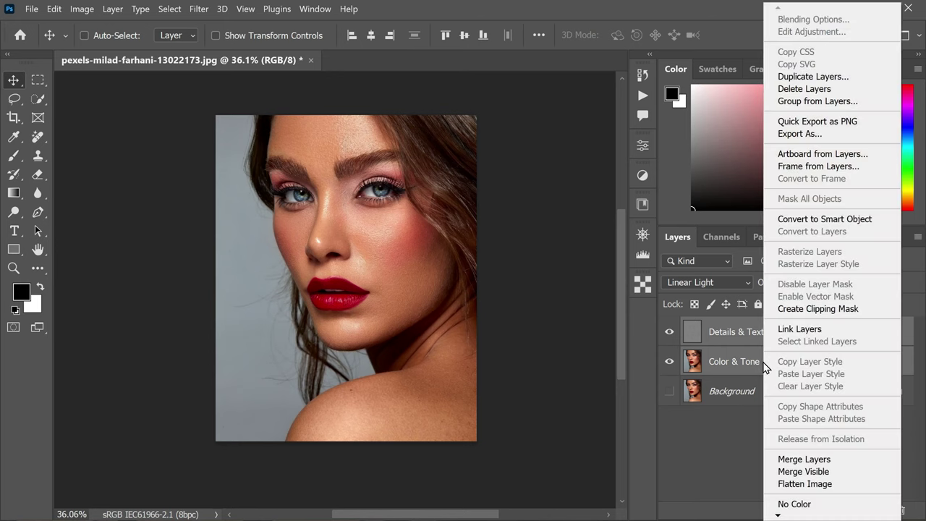
pyautogui.click(868, 105)
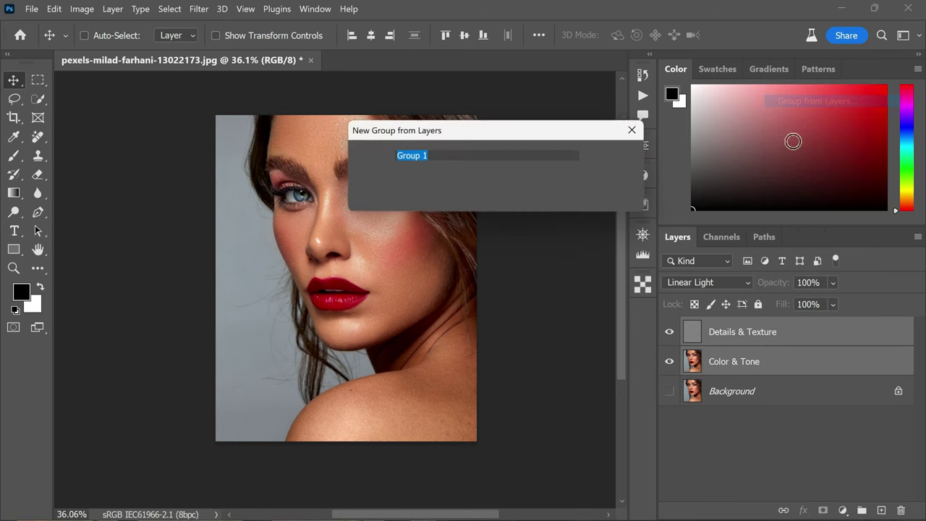
pyautogui.write('Frequency Separation')
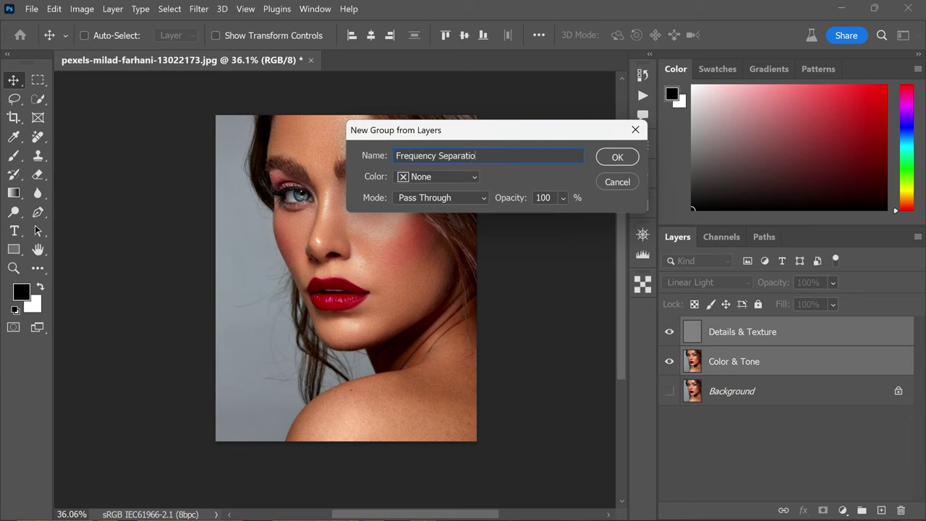
pyautogui.click(612, 158)
# Duplicate the group, hide the original, and select Color & Tone inside the copy.
pyautogui.scroll(1, 439, 249)
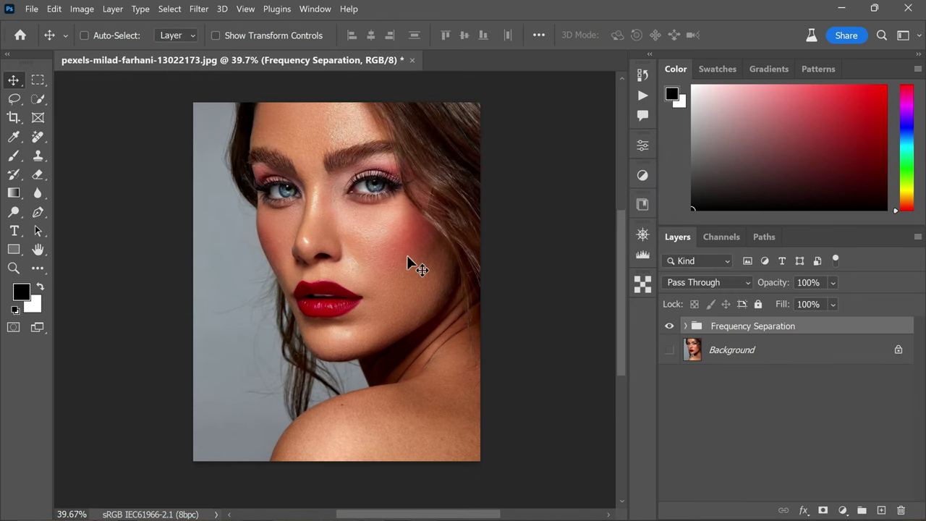
pyautogui.scroll(6, 406, 256)
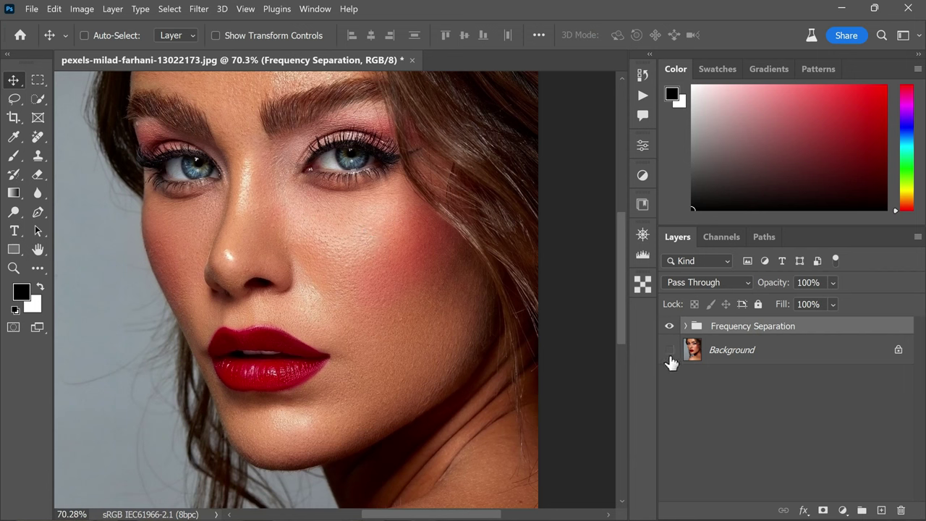
pyautogui.click(669, 352)
pyautogui.rightClick(732, 332)
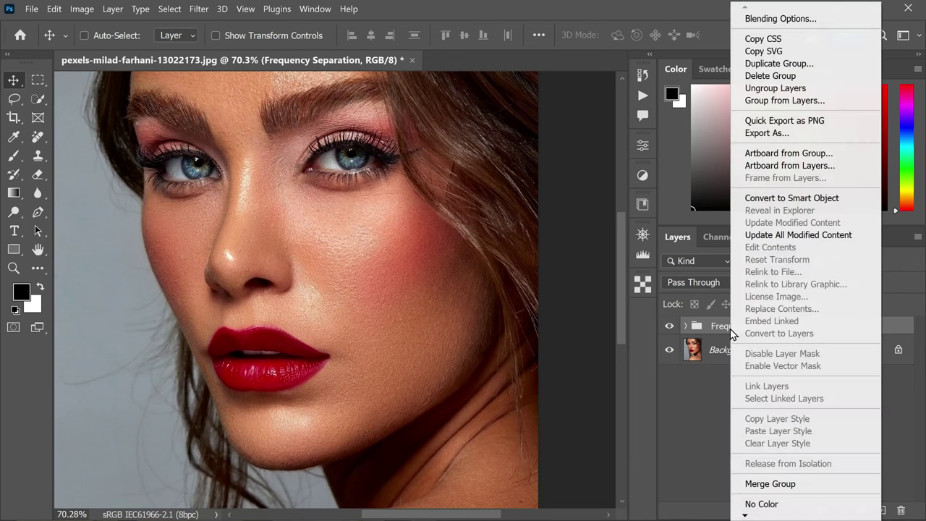
pyautogui.click(811, 64)
pyautogui.click(514, 266)
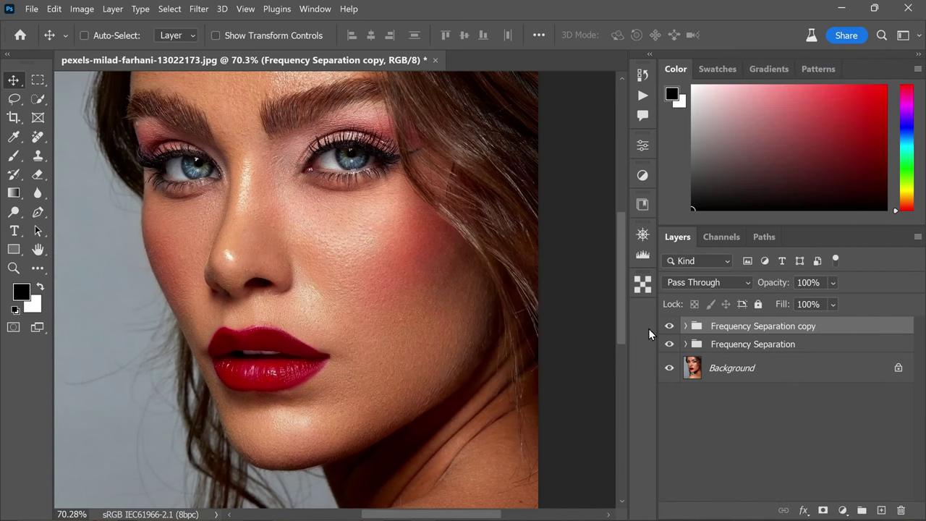
pyautogui.click(669, 345)
pyautogui.click(685, 326)
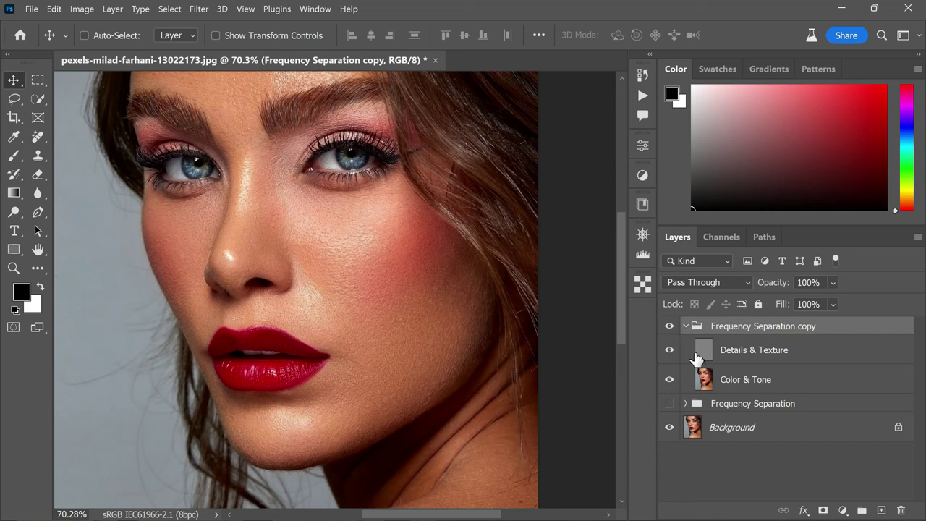
pyautogui.click(744, 387)
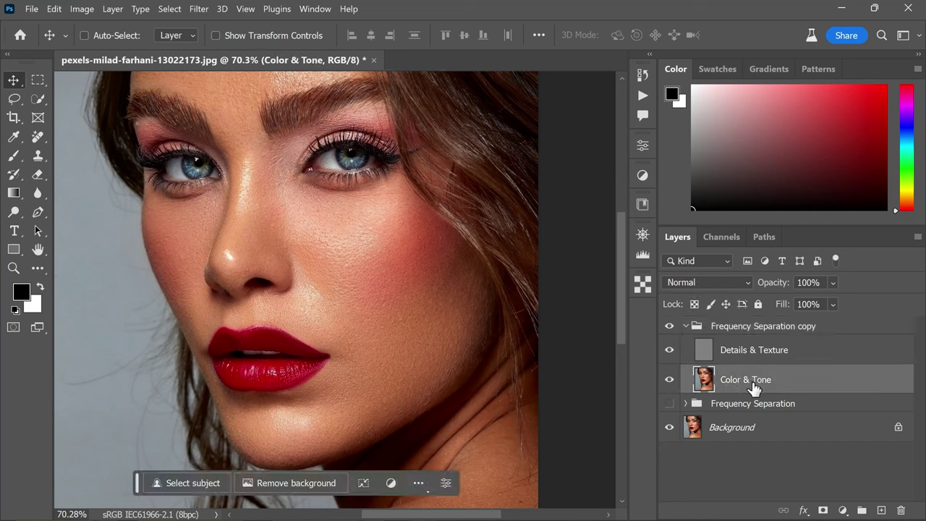
pyautogui.click(19, 100)
# Lasso a cheek patch beside the nose and feather it by about 5.4 pixels.
pyautogui.scroll(2, 383, 265)
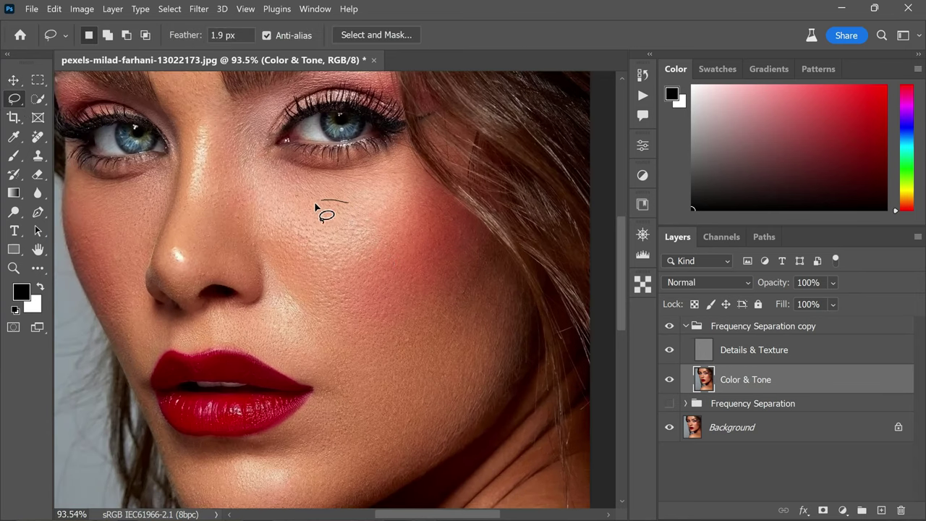
pyautogui.moveTo(315, 208)
pyautogui.mouseDown()
pyautogui.moveTo(350, 347)
pyautogui.moveTo(404, 373)
pyautogui.moveTo(464, 321)
pyautogui.moveTo(420, 227)
pyautogui.moveTo(363, 191)
pyautogui.moveTo(340, 201)
pyautogui.mouseUp()
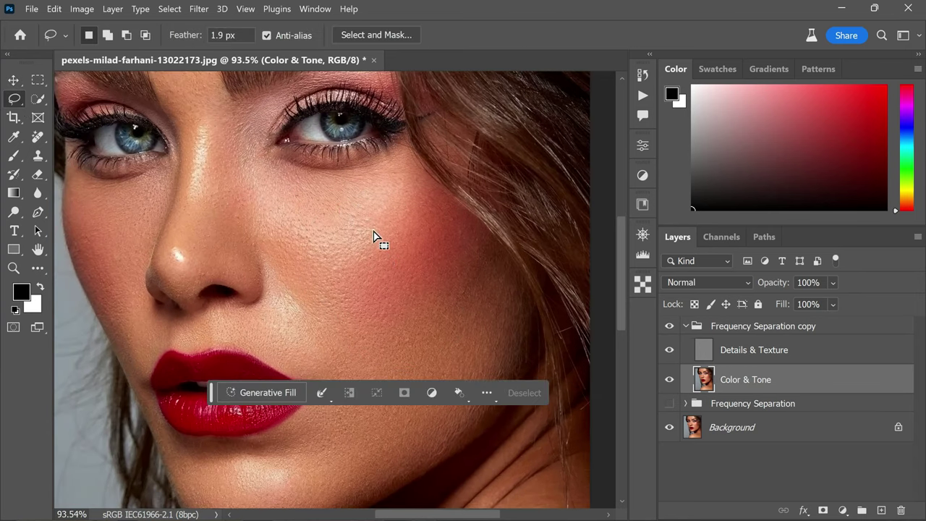
pyautogui.click(169, 9)
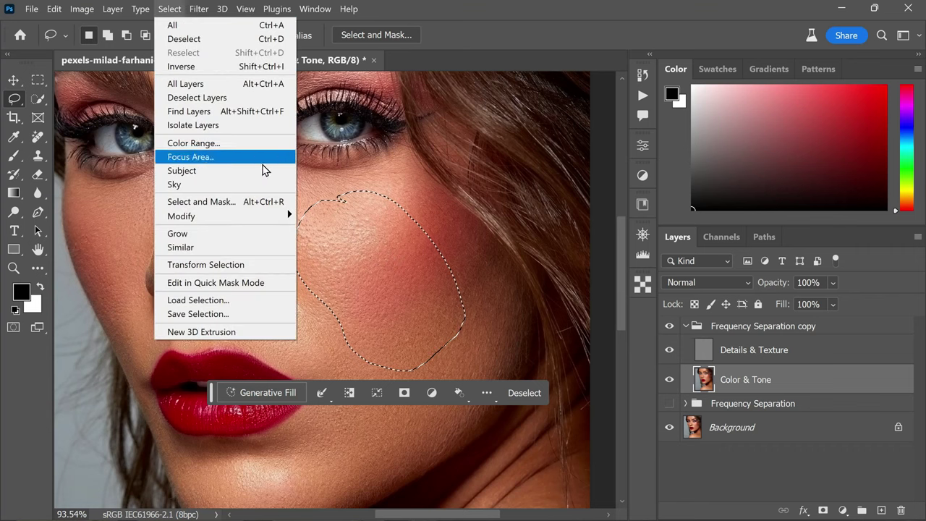
pyautogui.moveTo(286, 214)
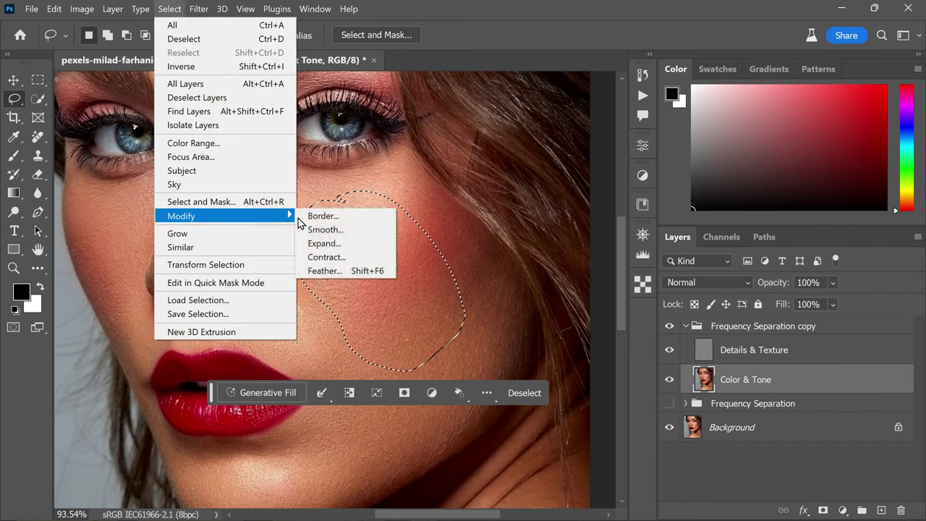
pyautogui.click(345, 274)
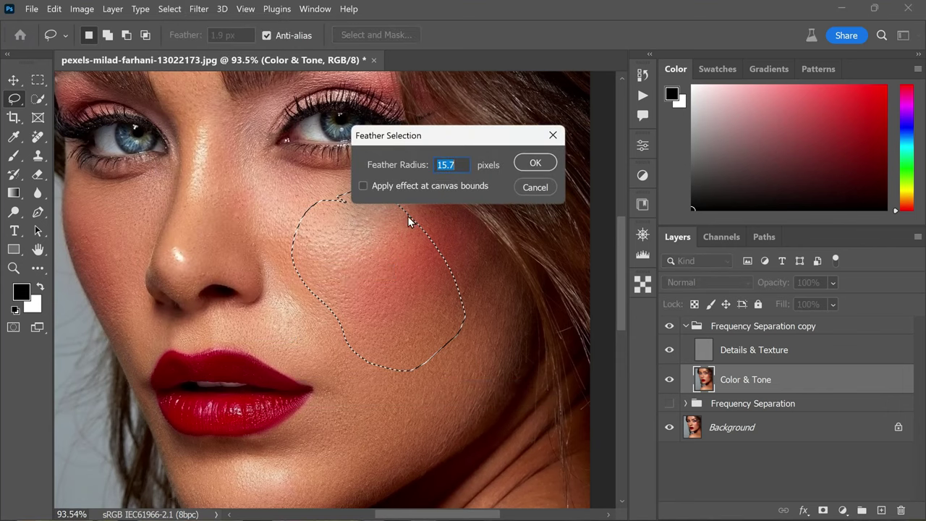
pyautogui.moveTo(427, 172); pyautogui.dragTo(375, 173)
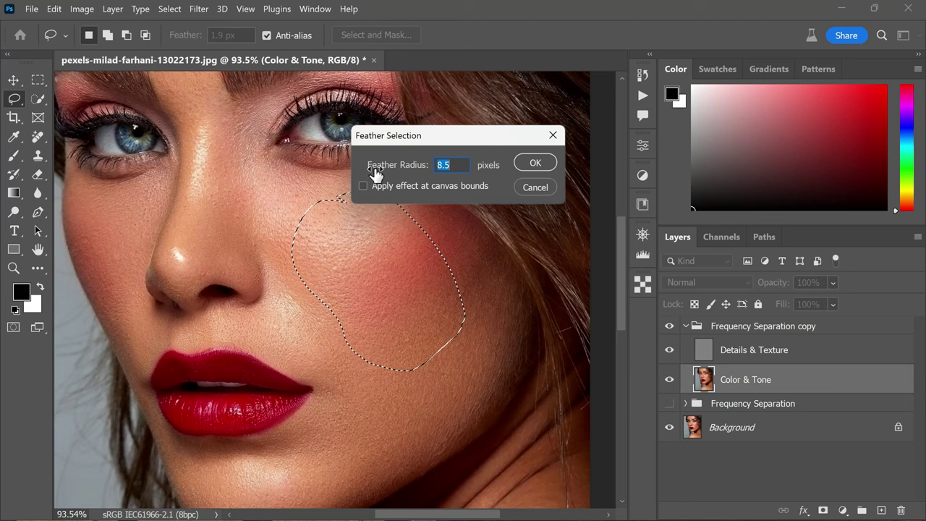
pyautogui.click(536, 163)
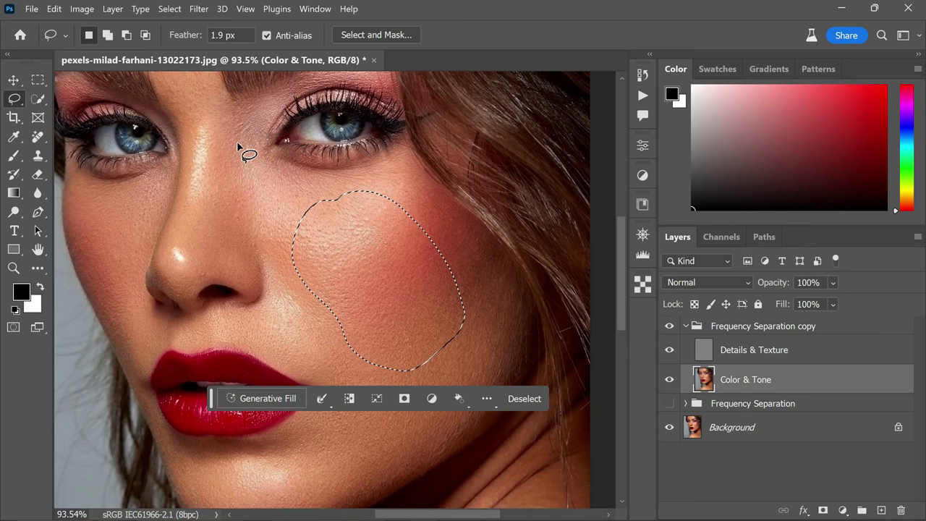
pyautogui.click(199, 9)
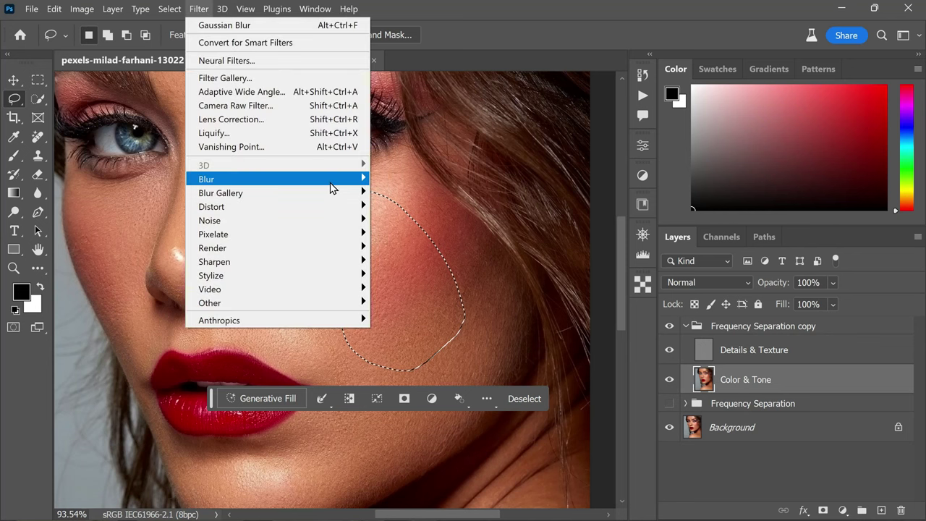
# Smooth the feathered cheek patch with a strong 64-pixel Gaussian Blur.
pyautogui.moveTo(350, 180)
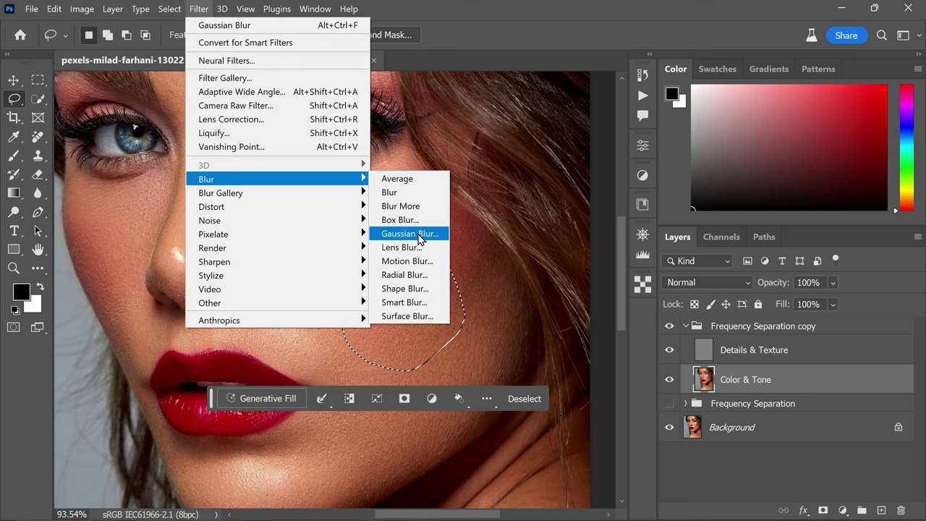
pyautogui.click(410, 233)
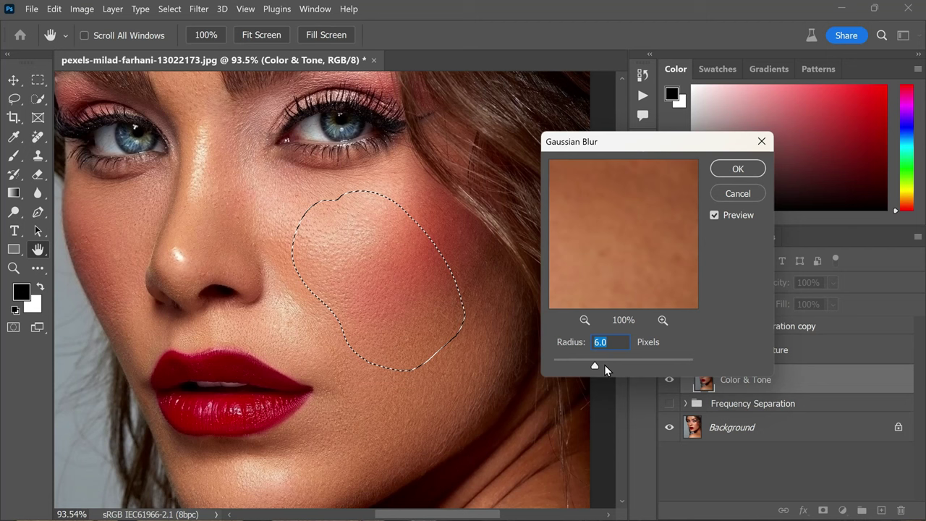
pyautogui.moveTo(604, 365); pyautogui.dragTo(629, 363)
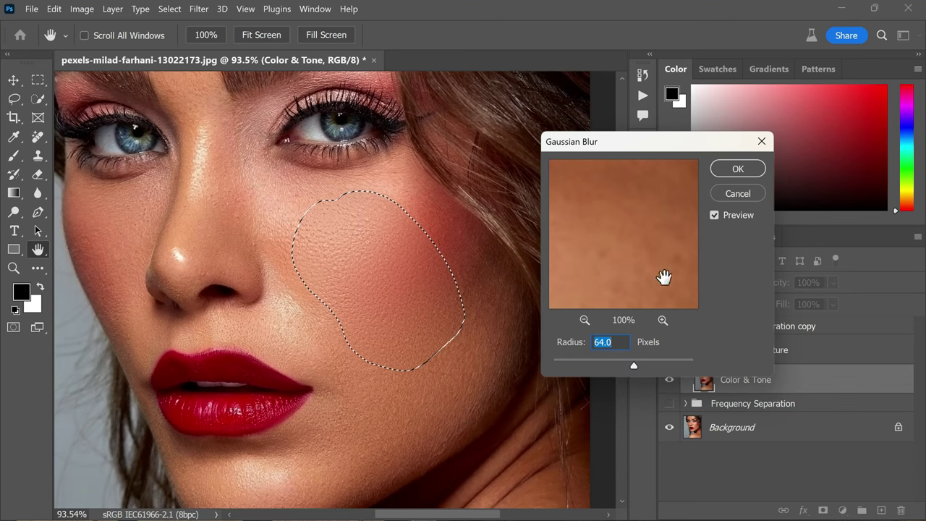
pyautogui.click(730, 168)
pyautogui.scroll(-3, 399, 223)
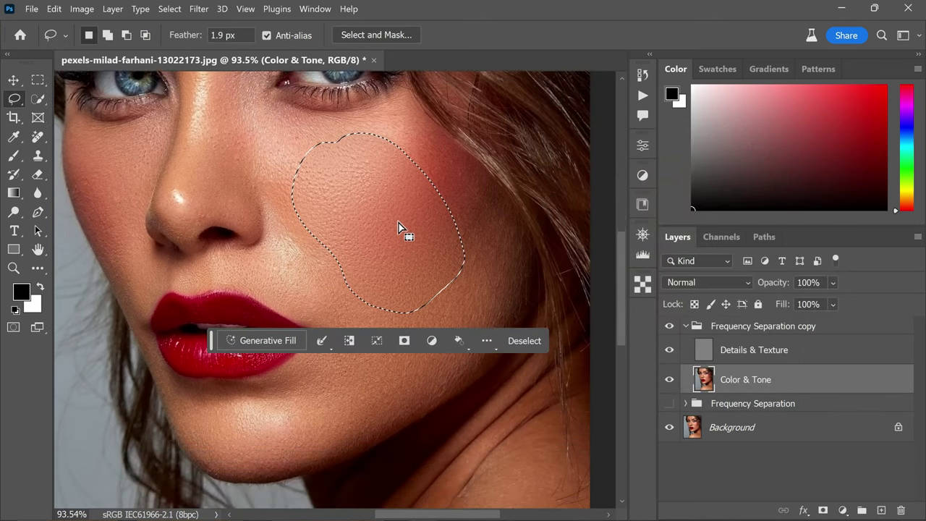
pyautogui.click(396, 234)
# Lasso the lower cheek and blur it with a roughly 20.8-pixel Gaussian Blur.
pyautogui.moveTo(382, 197)
pyautogui.mouseDown()
pyautogui.moveTo(337, 261)
pyautogui.moveTo(333, 360)
pyautogui.moveTo(401, 366)
pyautogui.moveTo(473, 311)
pyautogui.moveTo(458, 233)
pyautogui.moveTo(383, 200)
pyautogui.mouseUp()
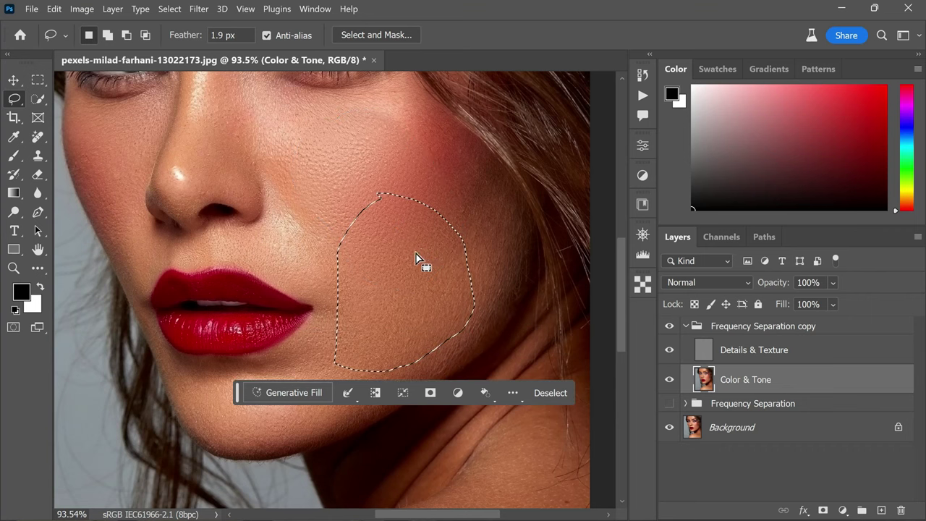
pyautogui.click(195, 10)
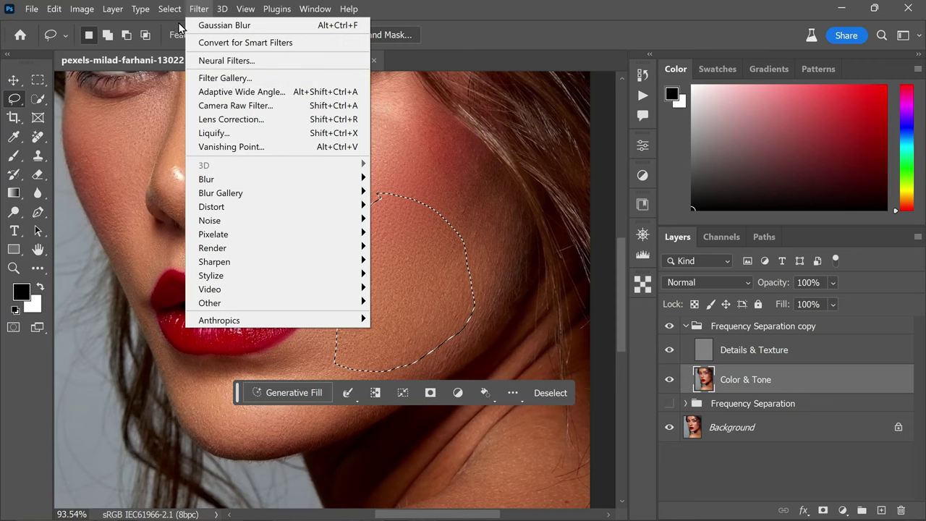
pyautogui.moveTo(339, 181)
pyautogui.click(409, 233)
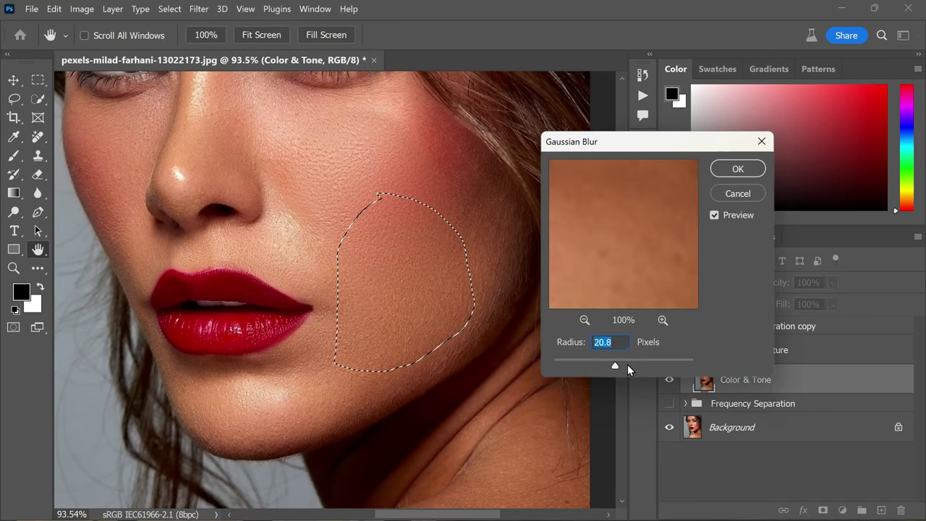
pyautogui.click(719, 174)
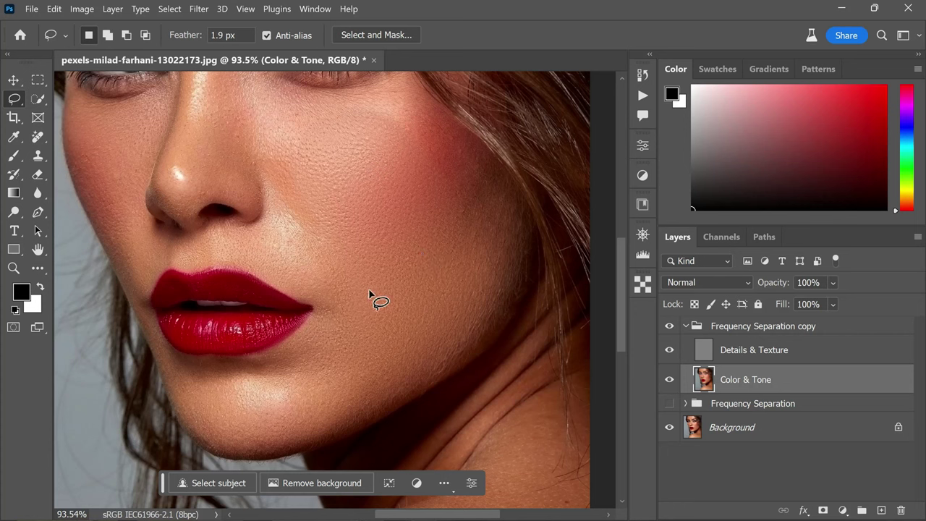
# Delete the Frequency Separation copy group.
pyautogui.click(685, 326)
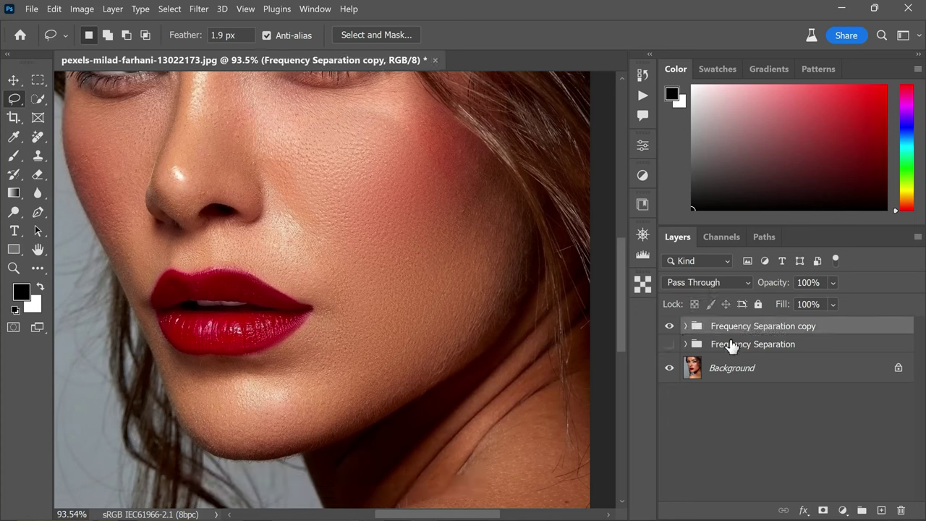
pyautogui.moveTo(801, 326); pyautogui.dragTo(901, 505)
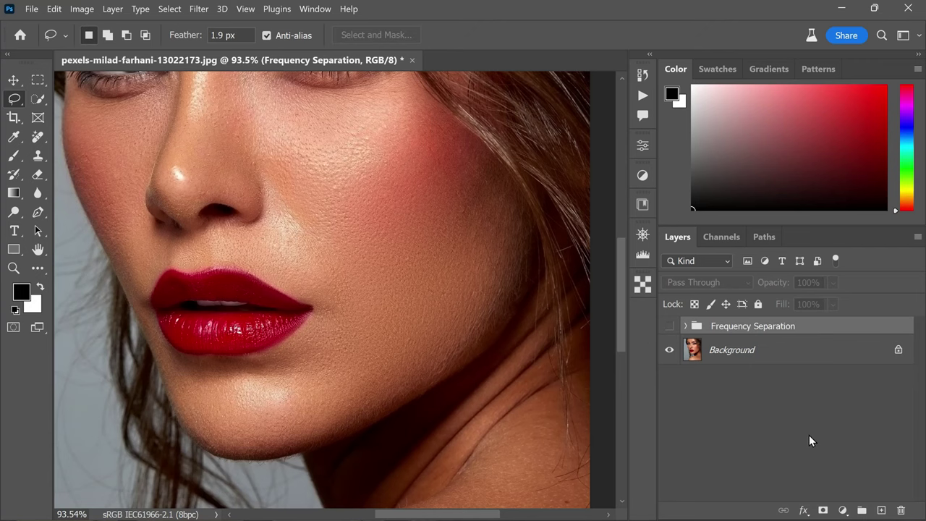
pyautogui.scroll(-5, 396, 270)
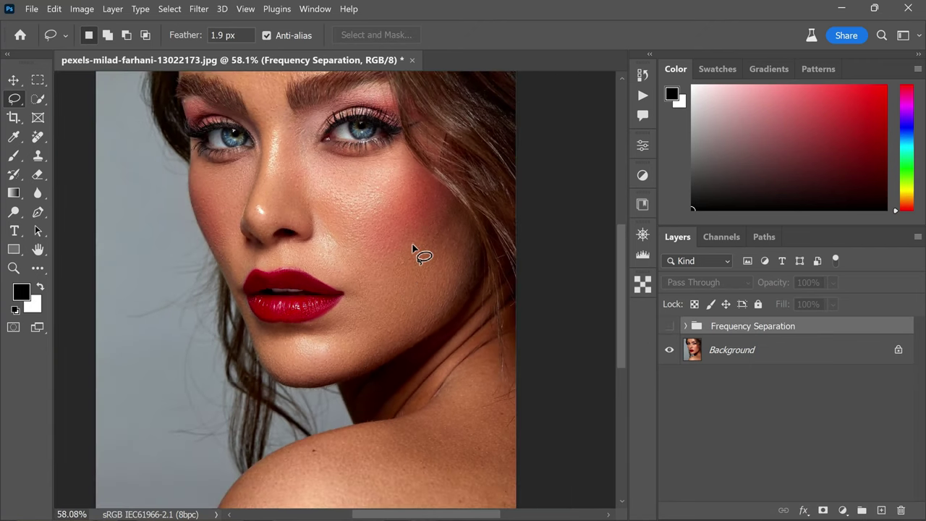
pyautogui.scroll(2, 394, 254)
pyautogui.scroll(2, 390, 253)
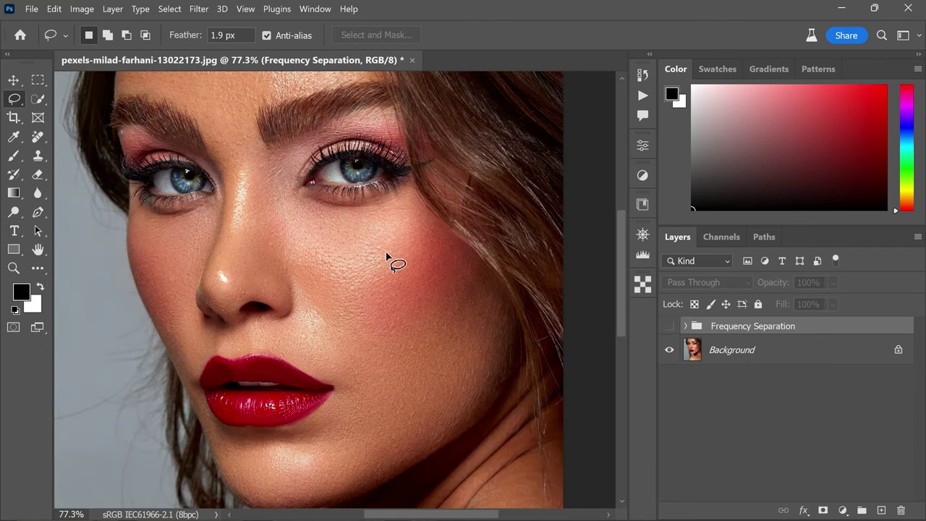
# Make the Frequency Separation group visible, expand it, and select the Color & Tone layer.
pyautogui.click(669, 326)
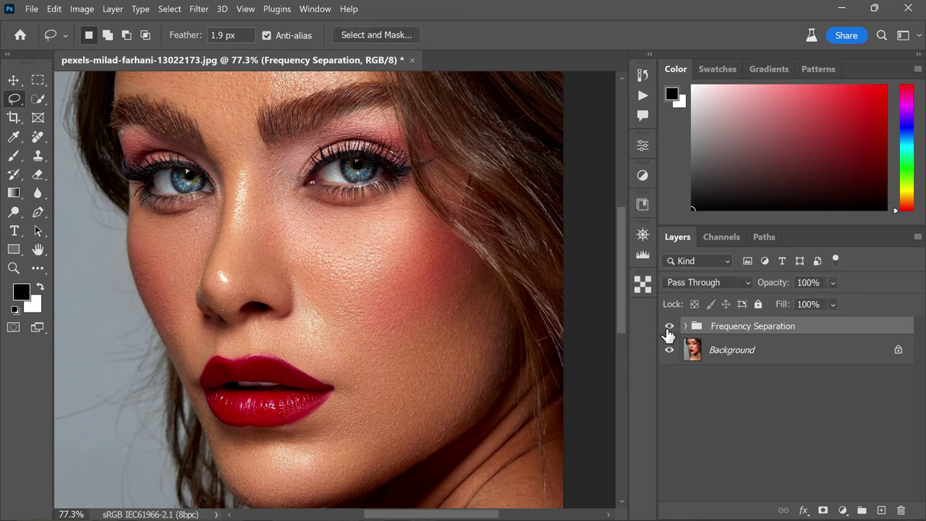
pyautogui.click(685, 329)
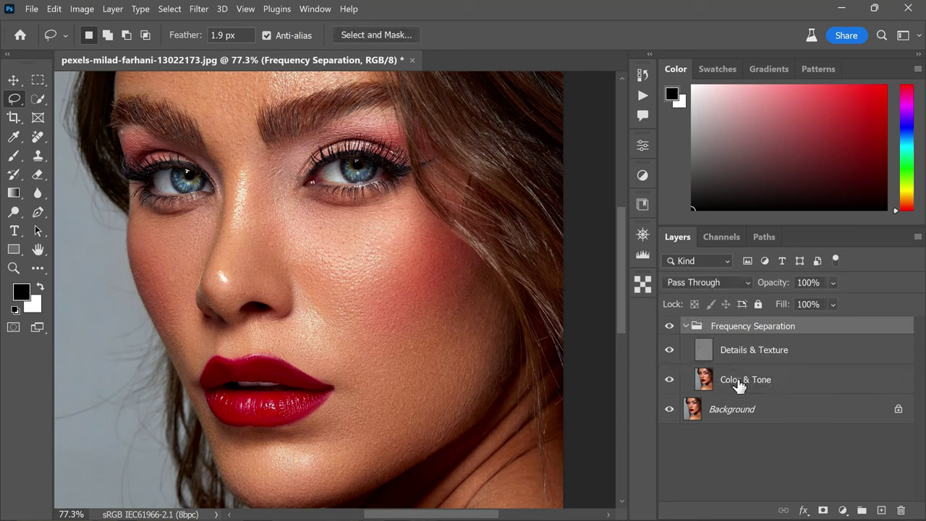
pyautogui.click(766, 386)
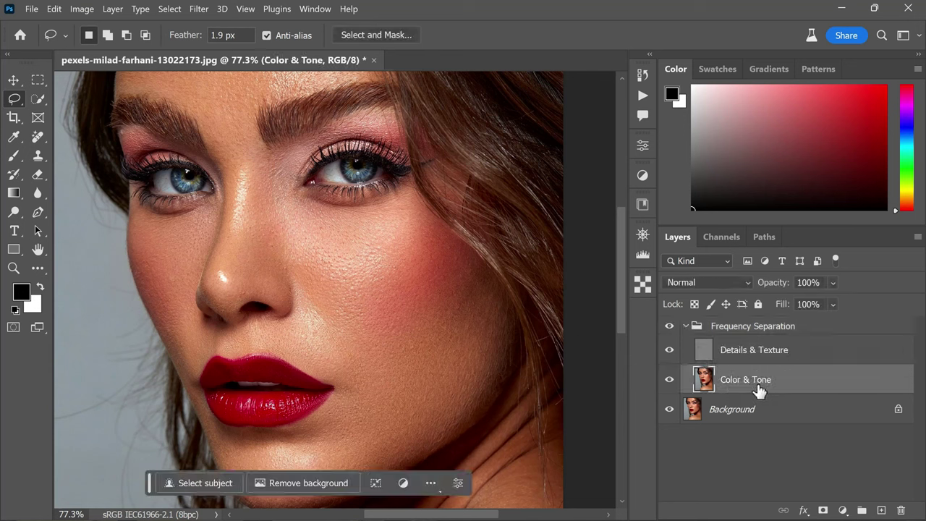
# With the Move tool active, enter Quick Mask and fill it with 30% gray (#4c4c4c).
pyautogui.click(15, 81)
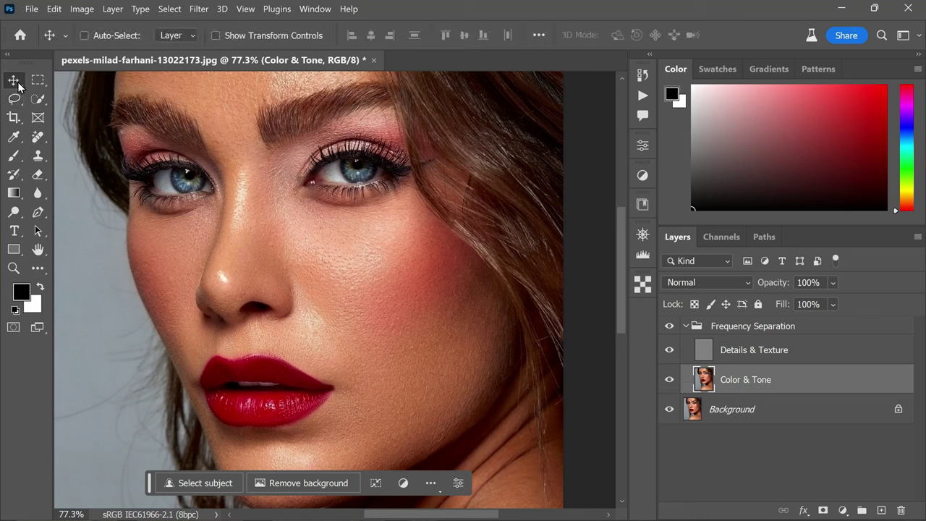
pyautogui.click(13, 327)
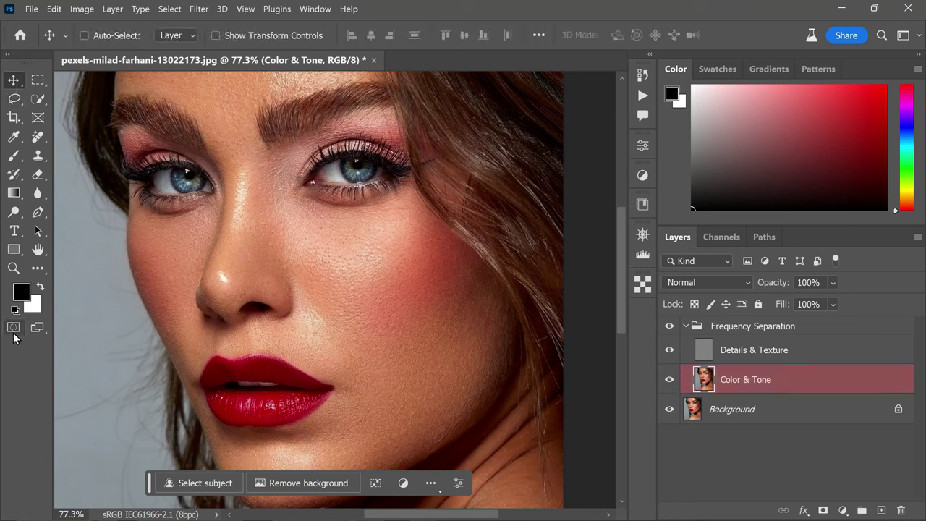
pyautogui.click(55, 9)
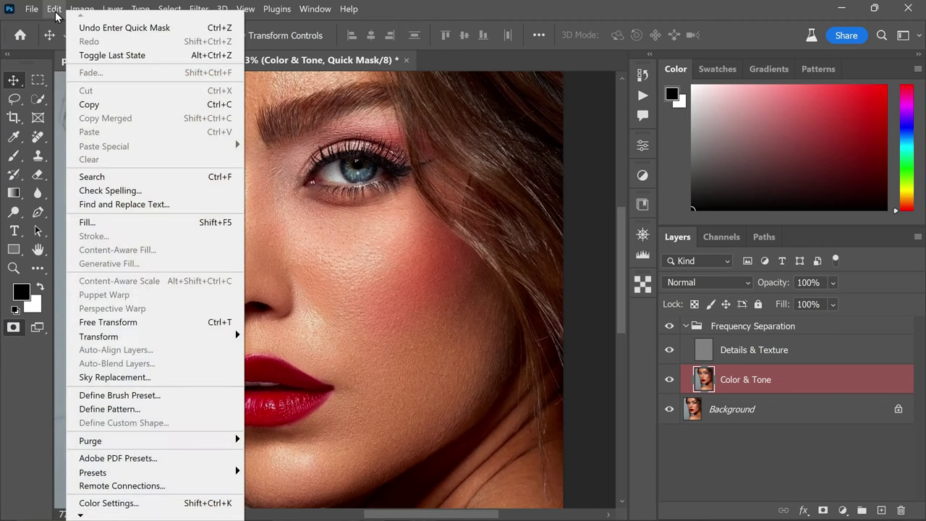
pyautogui.click(157, 225)
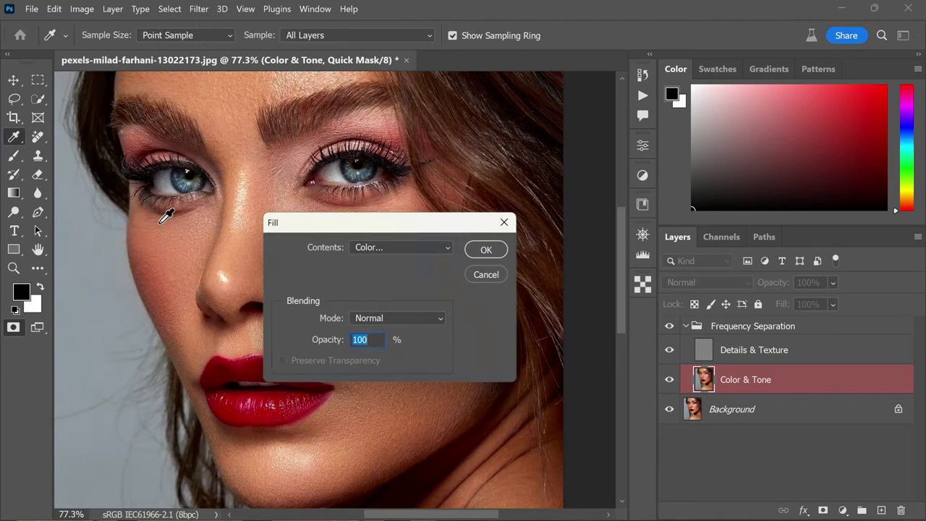
pyautogui.click(422, 248)
pyautogui.click(423, 284)
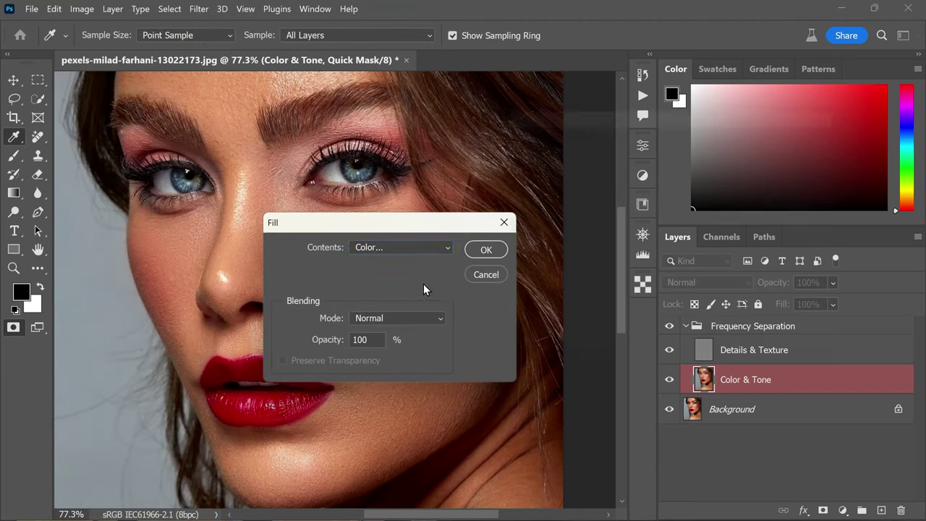
pyautogui.moveTo(497, 275)
pyautogui.mouseDown()
pyautogui.moveTo(475, 238)
pyautogui.moveTo(467, 263)
pyautogui.mouseUp()
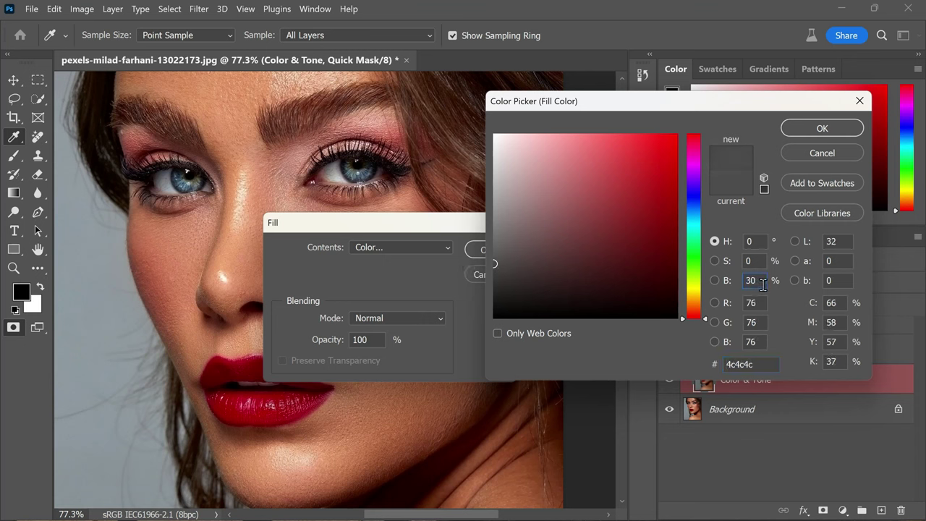
pyautogui.click(811, 131)
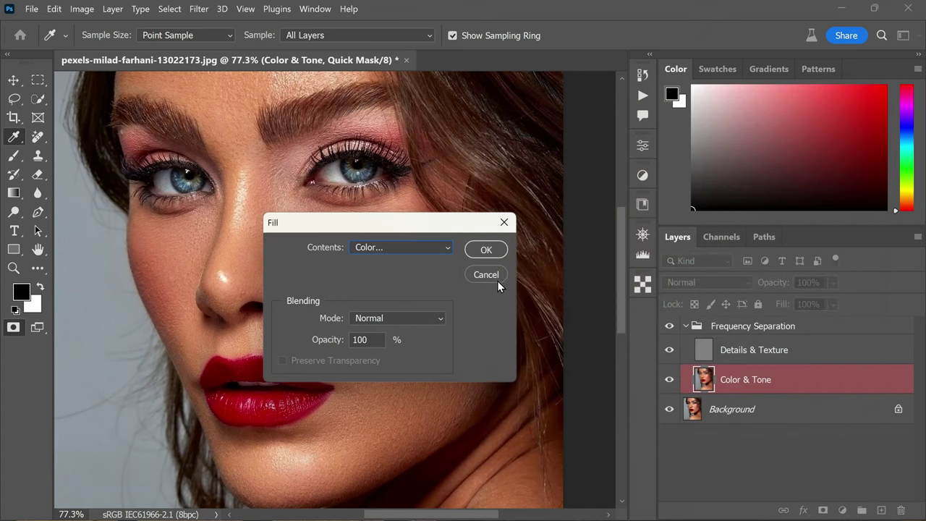
pyautogui.click(496, 253)
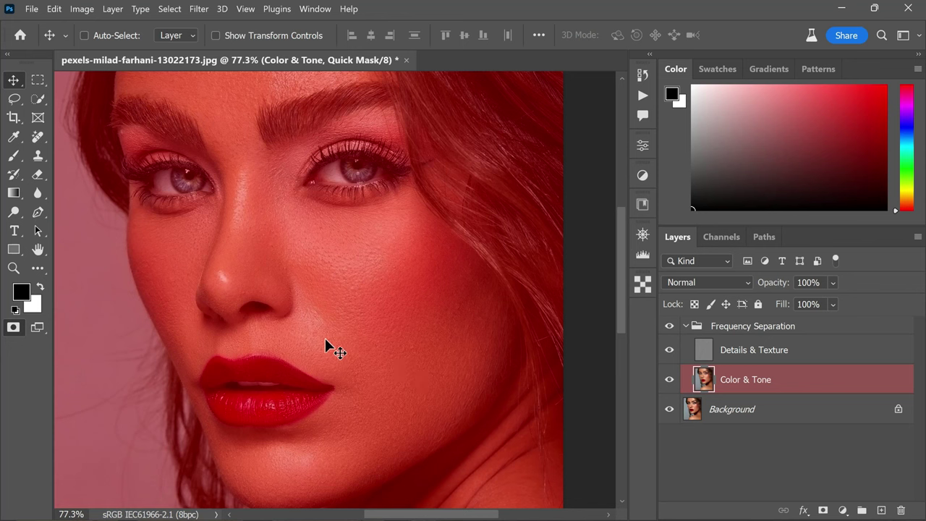
# Exit Quick Mask and generate a fill with the prompt 'skin smoothing, skin coloring, skin toning'.
pyautogui.click(16, 332)
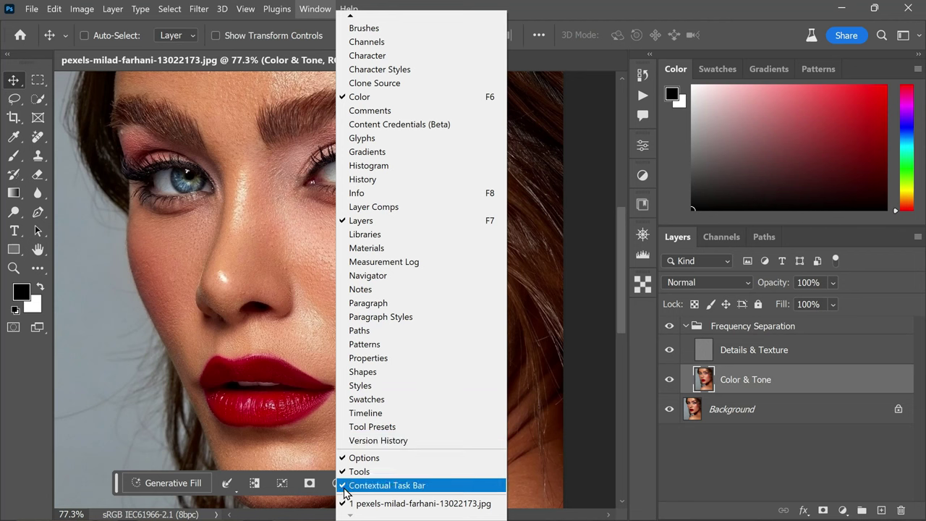
pyautogui.click(265, 448)
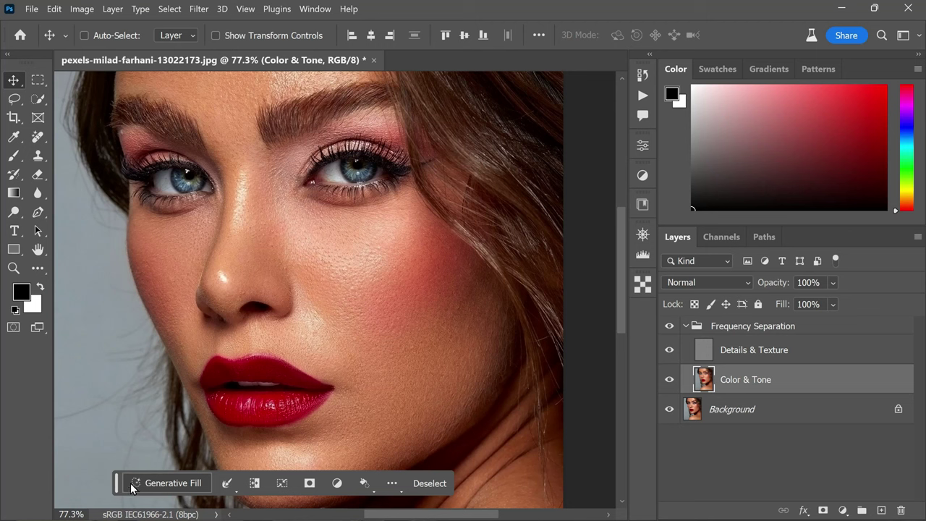
pyautogui.moveTo(116, 483); pyautogui.dragTo(143, 340)
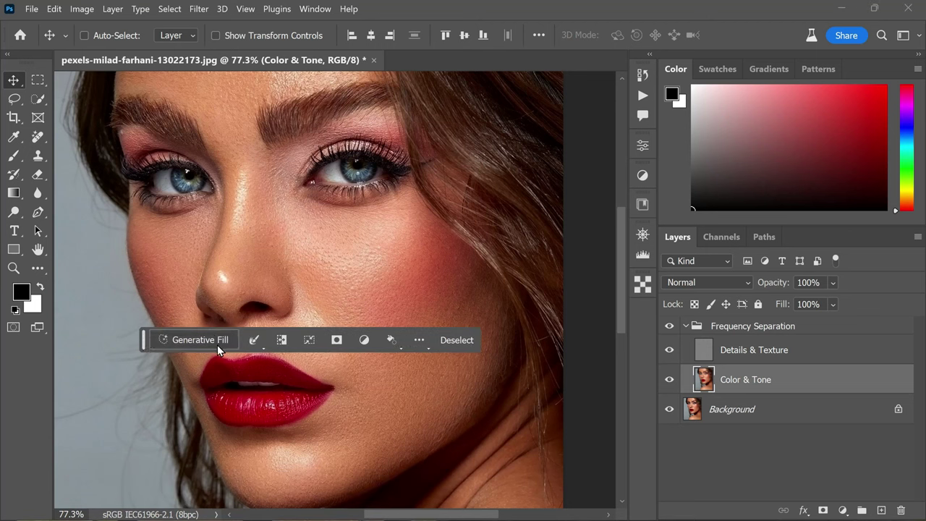
pyautogui.click(218, 340)
pyautogui.moveTo(114, 482); pyautogui.dragTo(140, 324)
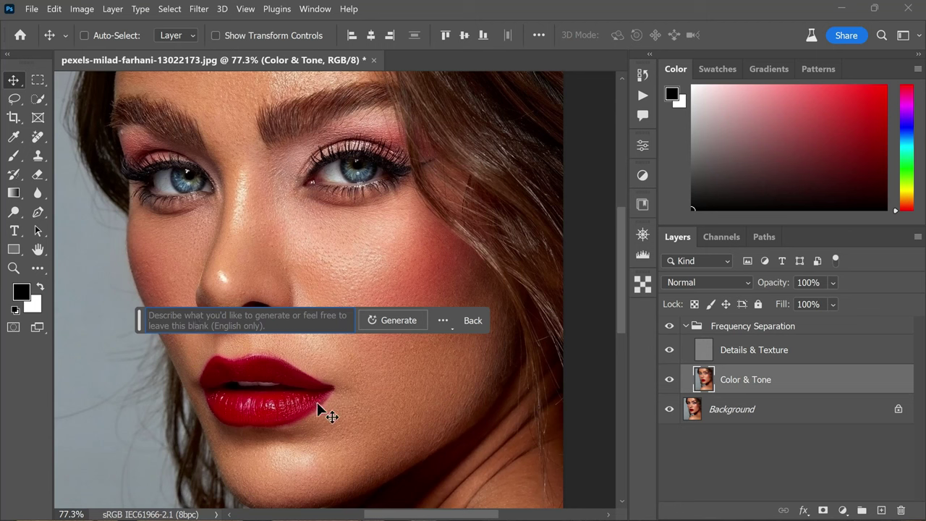
pyautogui.write('skin smoothing, skin coloring, skin toning')
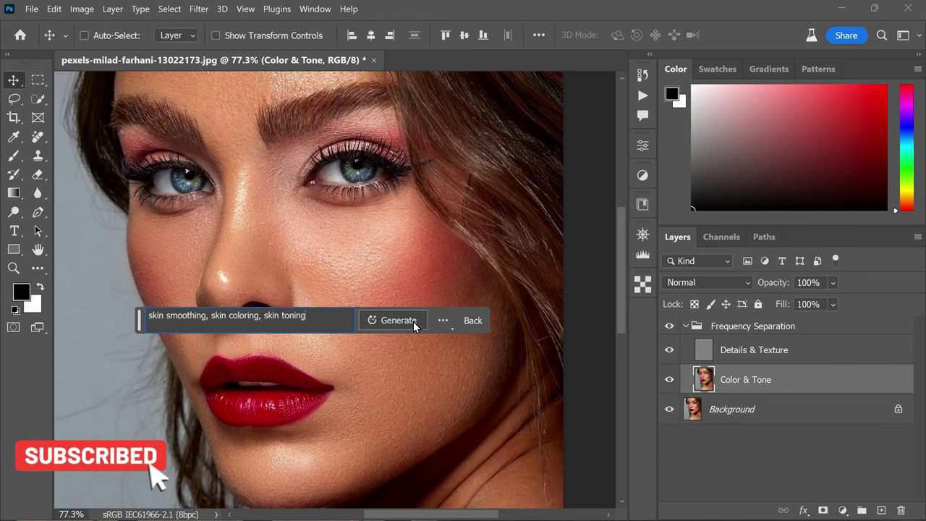
pyautogui.click(410, 325)
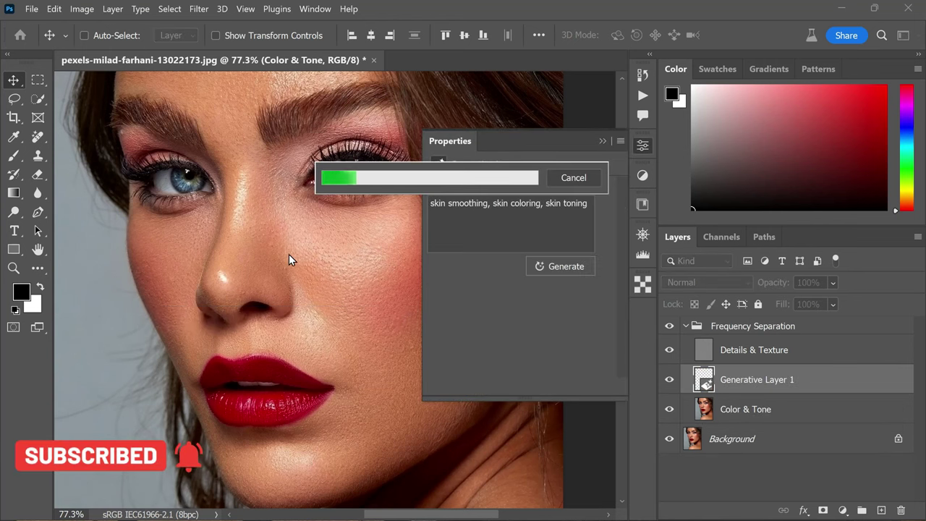
# Compare the first three skin-smoothing variations, settling on the third.
pyautogui.scroll(-3, 239, 250)
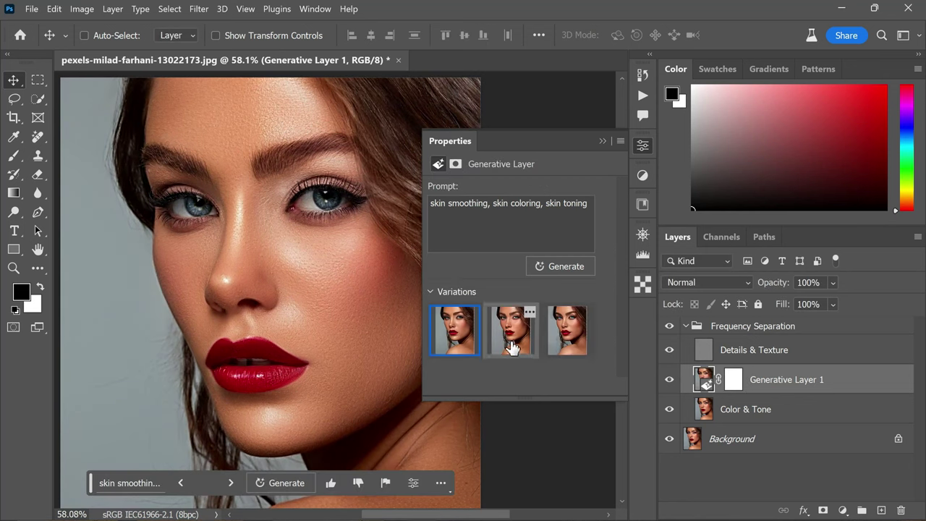
pyautogui.click(512, 346)
pyautogui.click(573, 342)
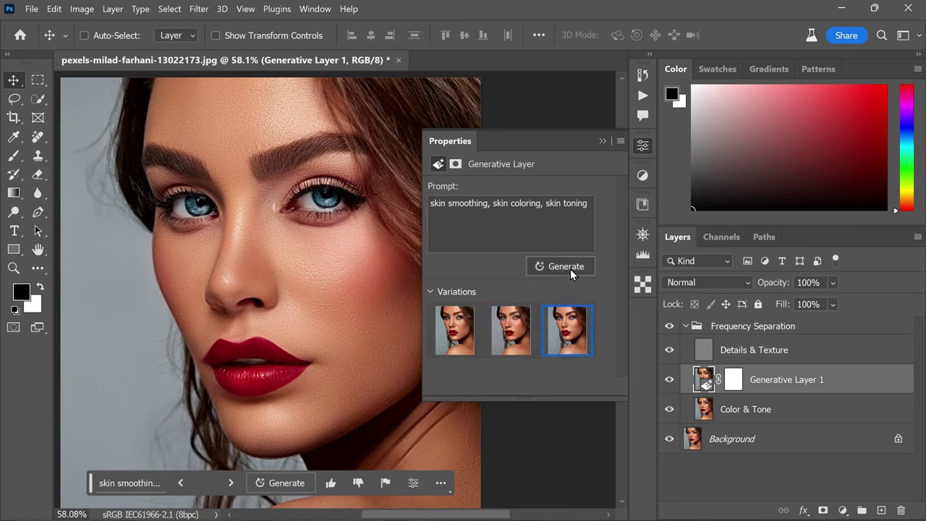
pyautogui.click(461, 329)
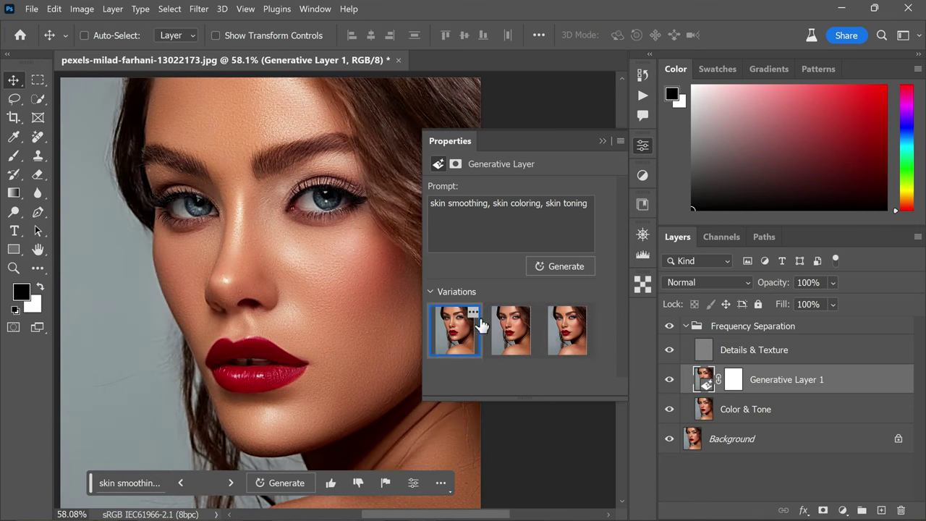
pyautogui.click(562, 329)
# Generate more variations from the same prompt and compare the first three again.
pyautogui.click(582, 266)
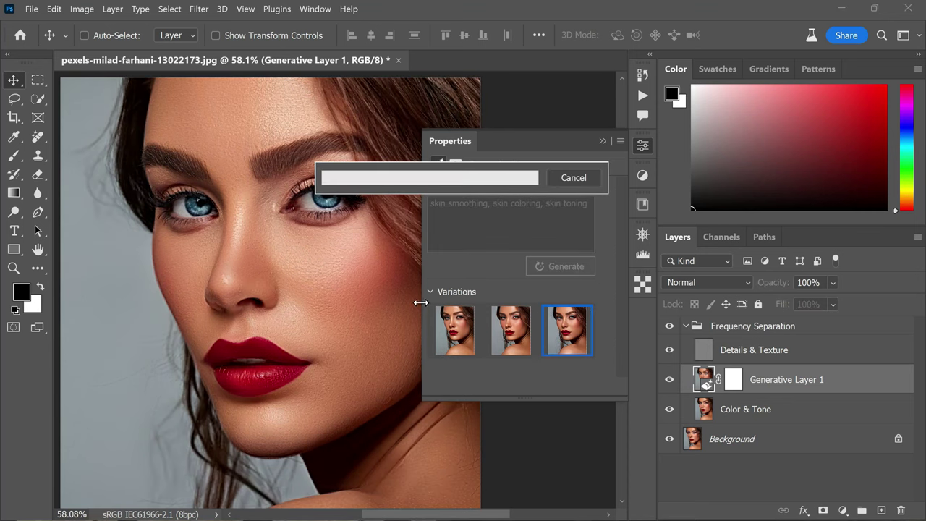
pyautogui.scroll(-2, 286, 283)
pyautogui.scroll(1, 325, 326)
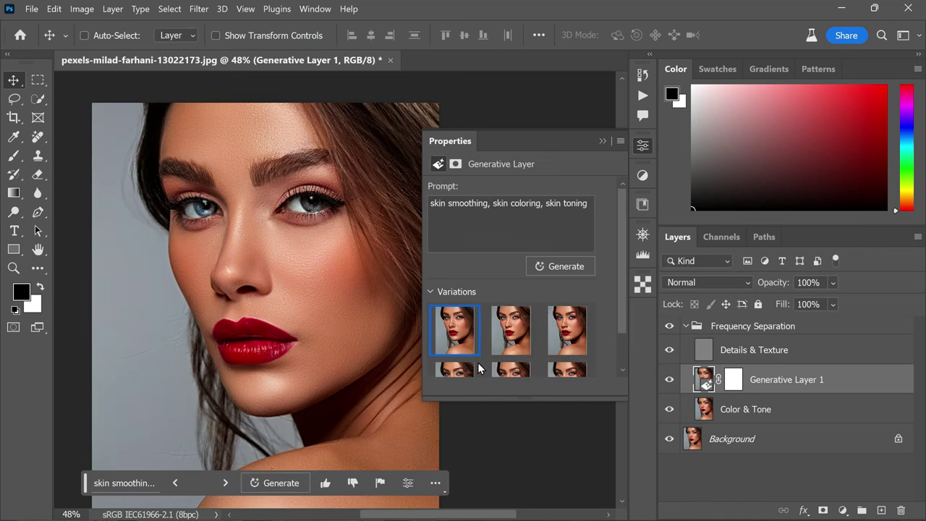
pyautogui.click(510, 330)
pyautogui.click(564, 334)
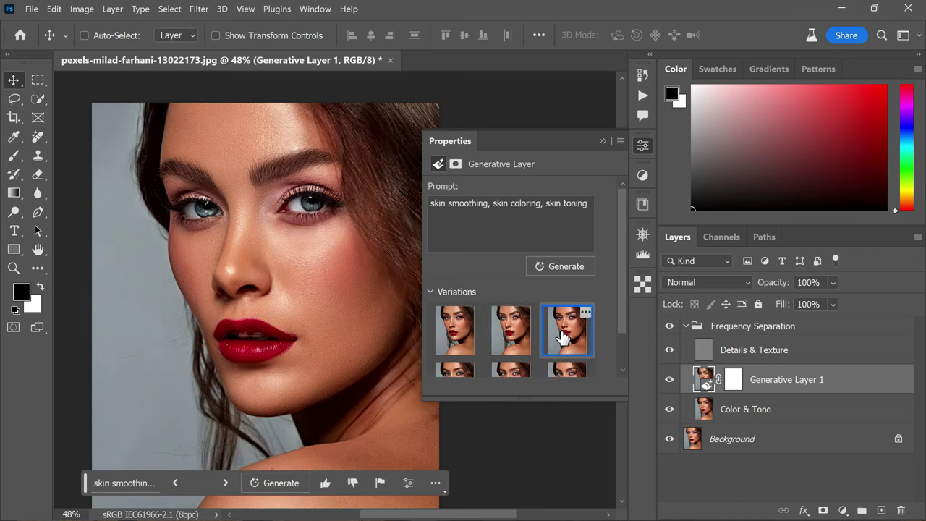
pyautogui.click(454, 346)
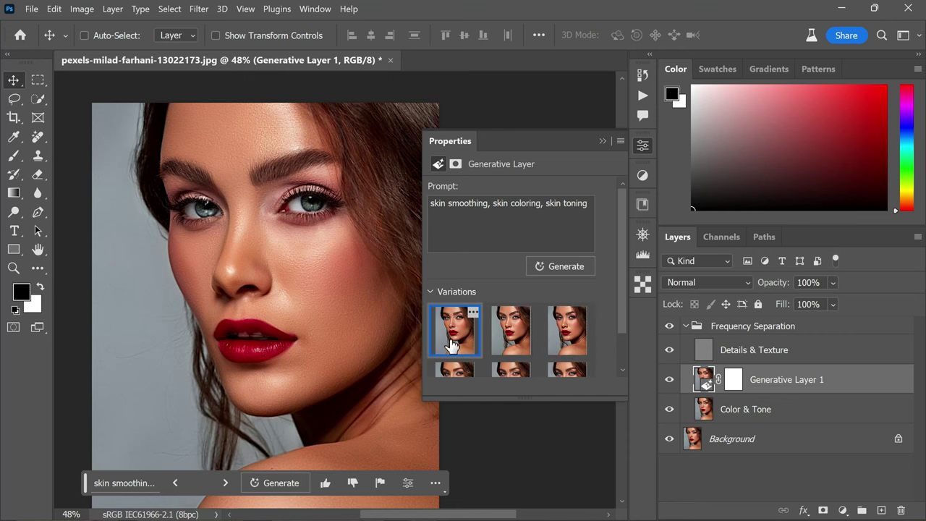
# Try the new fourth and fifth variations, keep the sixth, and collapse Properties.
pyautogui.scroll(-2, 477, 337)
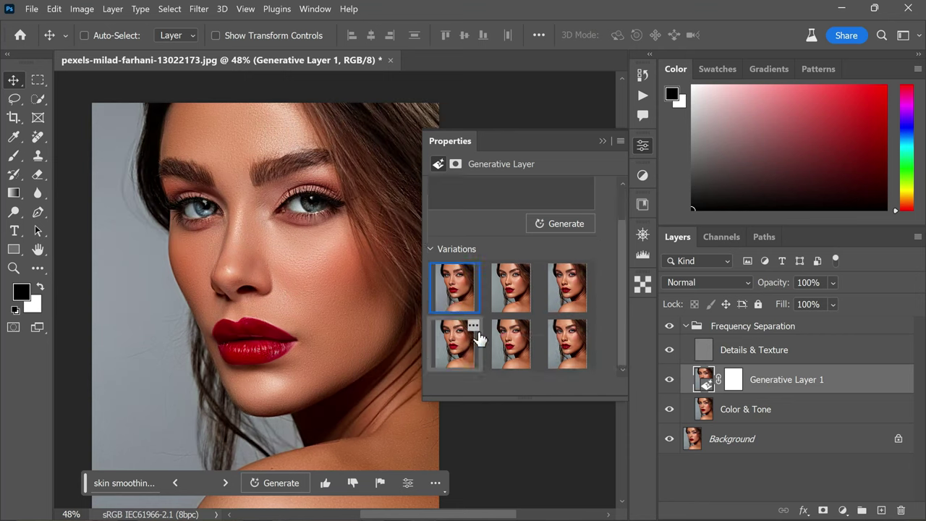
pyautogui.click(463, 354)
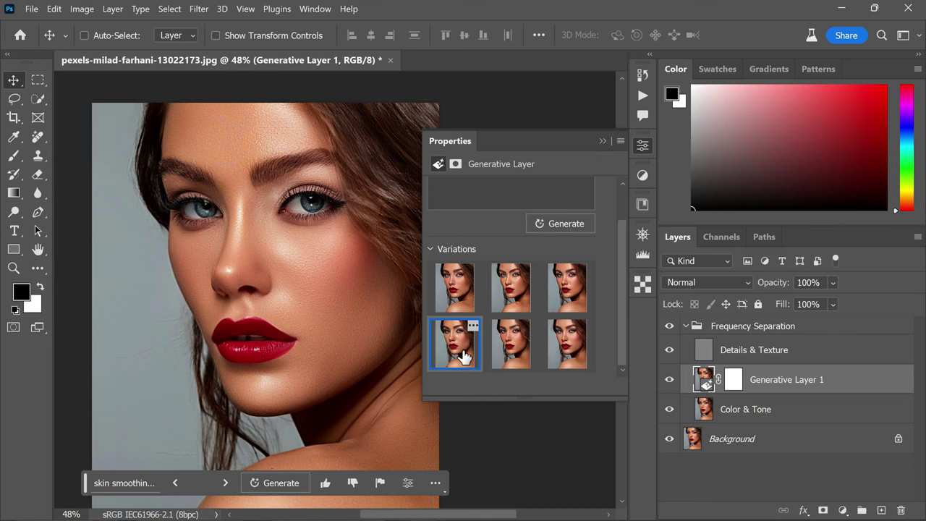
pyautogui.click(512, 347)
pyautogui.click(570, 354)
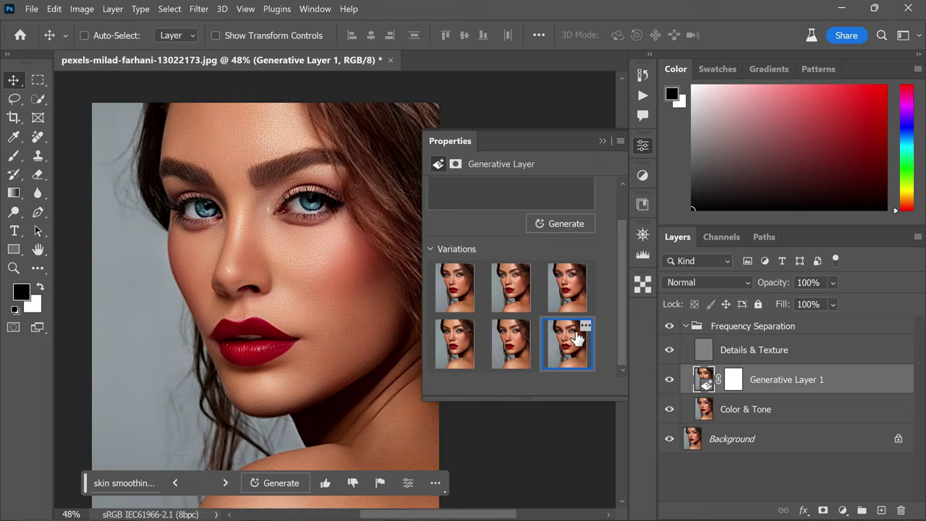
pyautogui.click(602, 141)
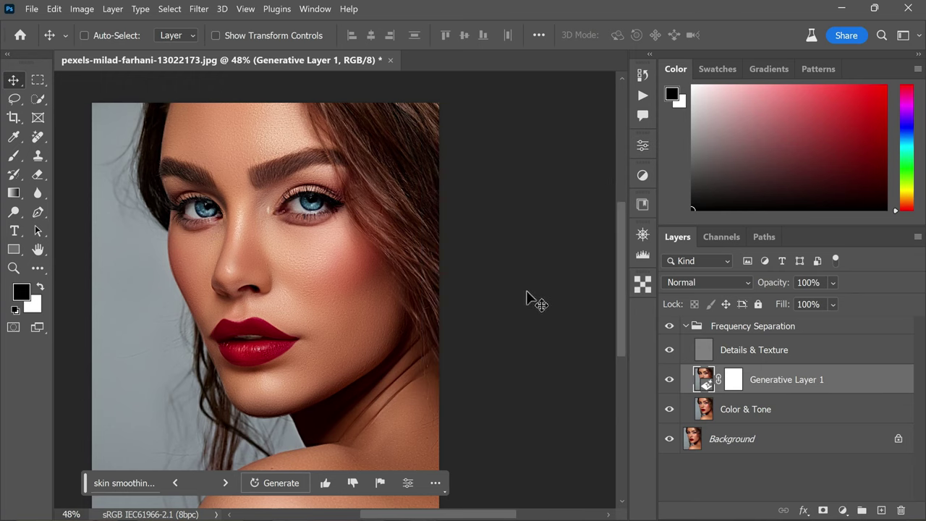
pyautogui.click(732, 383)
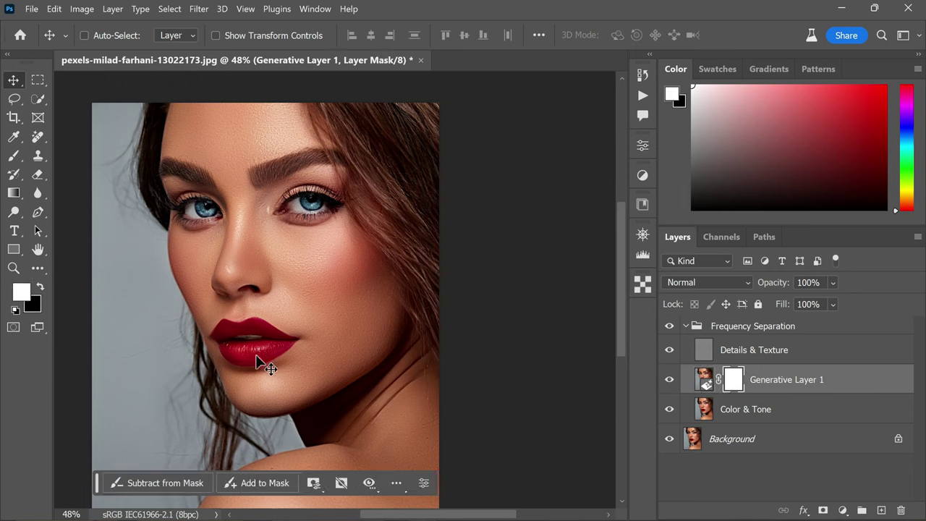
# Toggle between the original photo and the retouched view to compare them.
pyautogui.keyDown('alt'); pyautogui.click(669, 442); pyautogui.keyUp('alt')
pyautogui.keyDown('alt'); pyautogui.click(669, 441); pyautogui.keyUp('alt')
pyautogui.keyDown('alt'); pyautogui.click(669, 441); pyautogui.keyUp('alt')
pyautogui.keyDown('alt'); pyautogui.click(669, 442); pyautogui.keyUp('alt')
# Paint black on Generative Layer 1's mask over the eye, then enlarge the brush.
pyautogui.click(14, 156)
pyautogui.scroll(5, 311, 230)
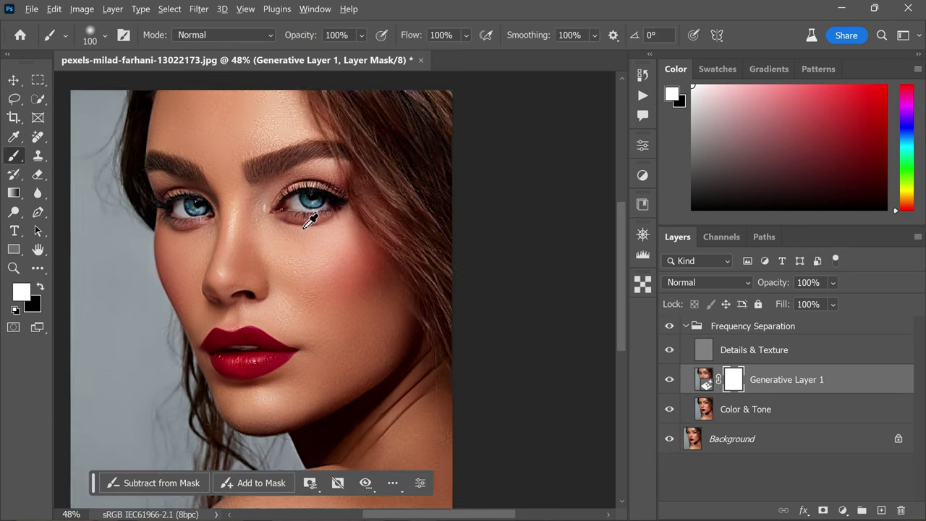
pyautogui.click(40, 287)
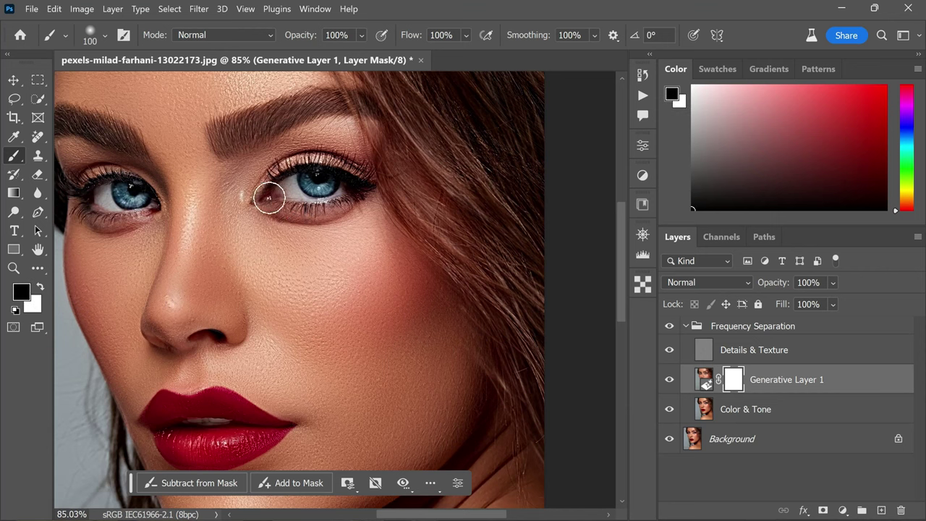
pyautogui.moveTo(268, 198)
pyautogui.mouseDown()
pyautogui.moveTo(298, 175)
pyautogui.moveTo(285, 175)
pyautogui.moveTo(287, 194)
pyautogui.moveTo(343, 189)
pyautogui.moveTo(380, 168)
pyautogui.moveTo(396, 179)
pyautogui.moveTo(341, 170)
pyautogui.moveTo(327, 155)
pyautogui.moveTo(324, 167)
pyautogui.moveTo(296, 172)
pyautogui.mouseUp()
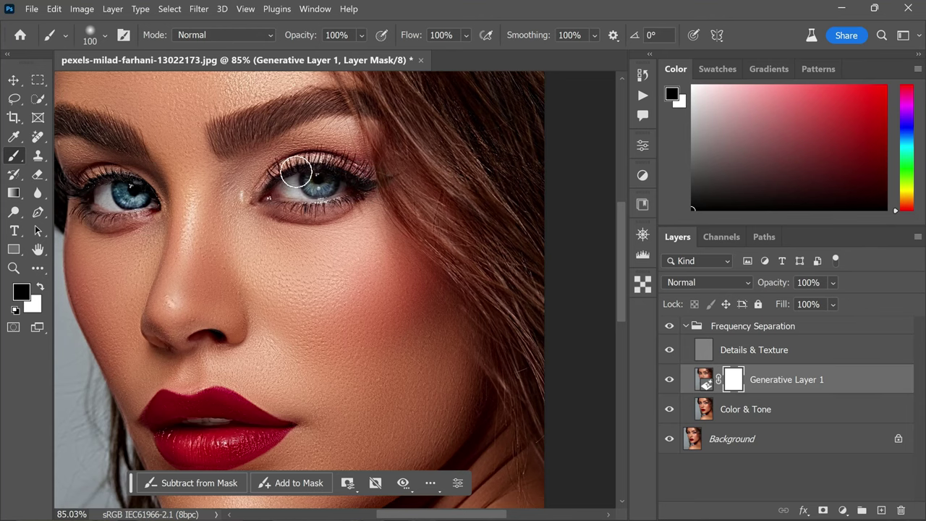
pyautogui.scroll(-2, 490, 161)
pyautogui.scroll(1, 191, 195)
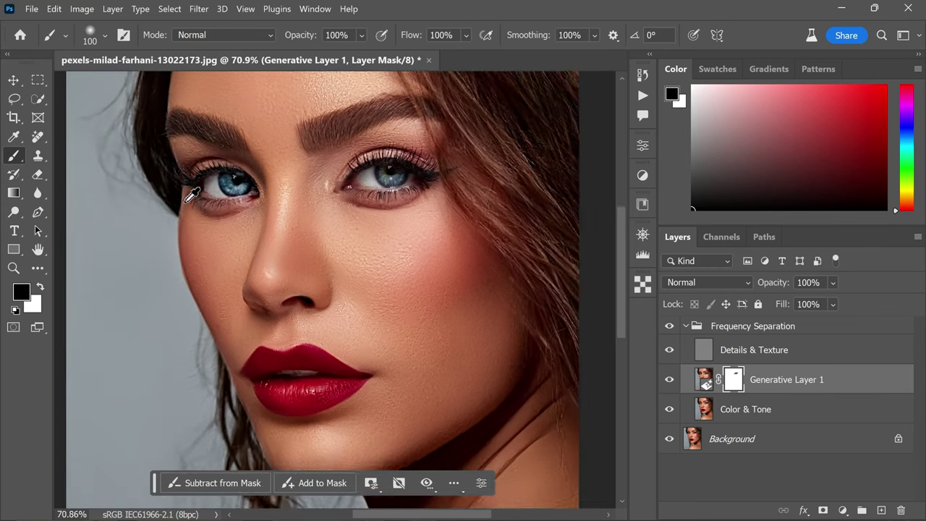
pyautogui.scroll(1, 191, 196)
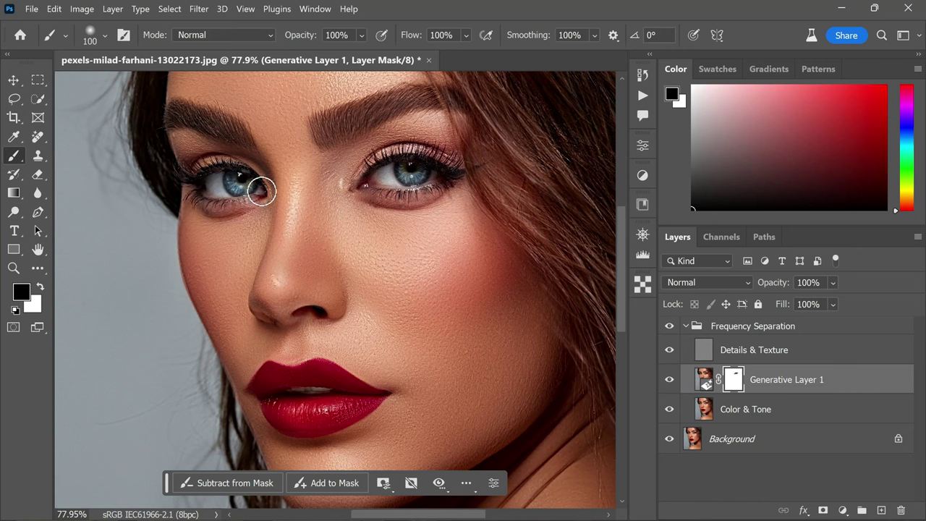
pyautogui.scroll(-3, 260, 186)
pyautogui.press(']')
pyautogui.press(']')
pyautogui.press(']')
pyautogui.press(']')
pyautogui.press(']')
pyautogui.press(']')
pyautogui.press(']')
pyautogui.press(']')
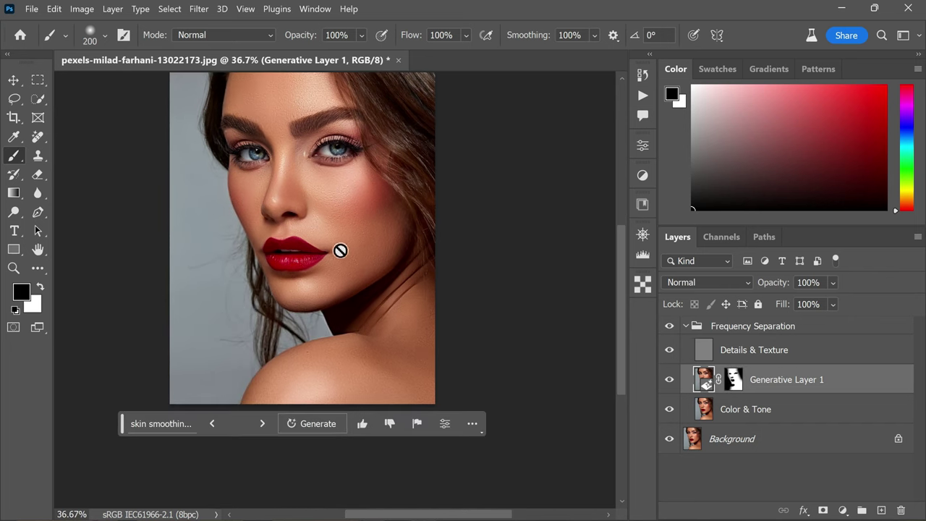
pyautogui.scroll(3, 304, 248)
pyautogui.scroll(1, 304, 248)
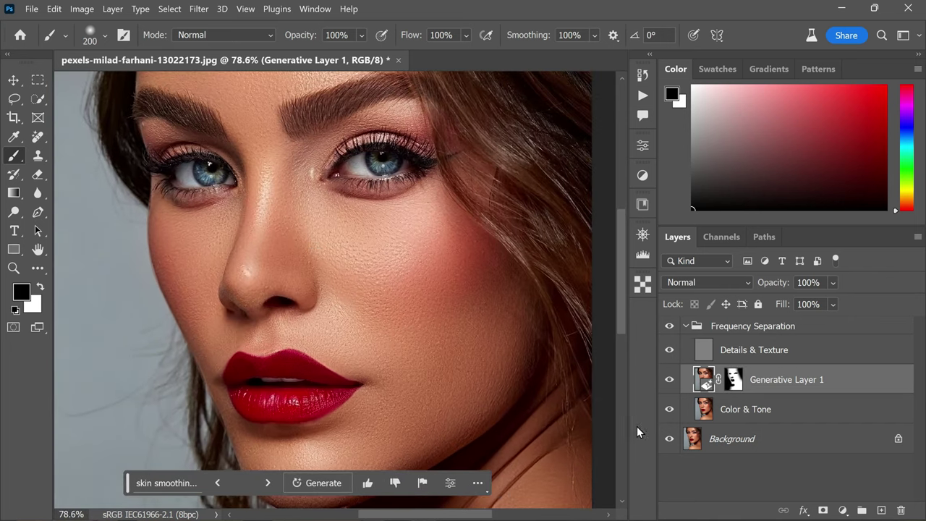
pyautogui.keyDown('alt'); pyautogui.click(669, 439); pyautogui.keyUp('alt')
pyautogui.keyDown('alt'); pyautogui.click(669, 439); pyautogui.keyUp('alt')
pyautogui.keyDown('alt'); pyautogui.click(669, 439); pyautogui.keyUp('alt')
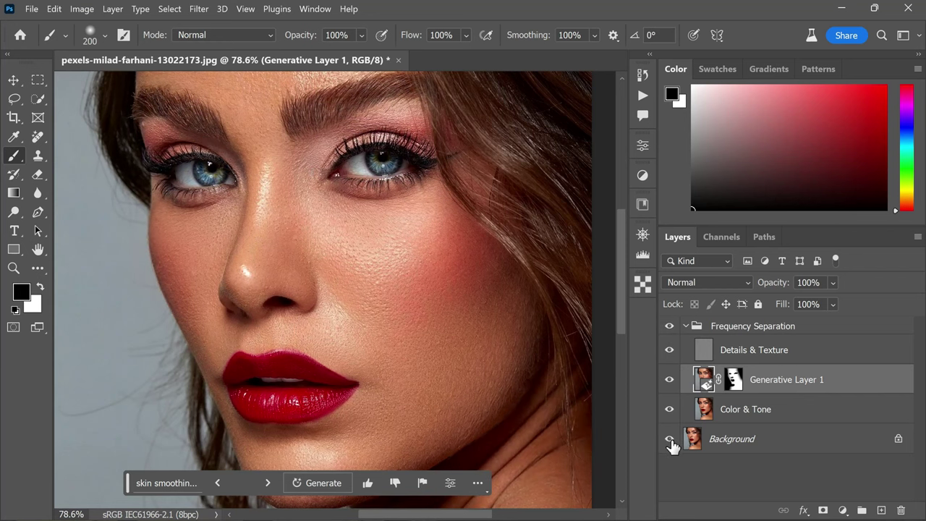
pyautogui.keyDown('alt'); pyautogui.click(669, 439); pyautogui.keyUp('alt')
pyautogui.keyDown('alt'); pyautogui.click(669, 439); pyautogui.keyUp('alt')
pyautogui.keyDown('alt'); pyautogui.click(669, 439); pyautogui.keyUp('alt')
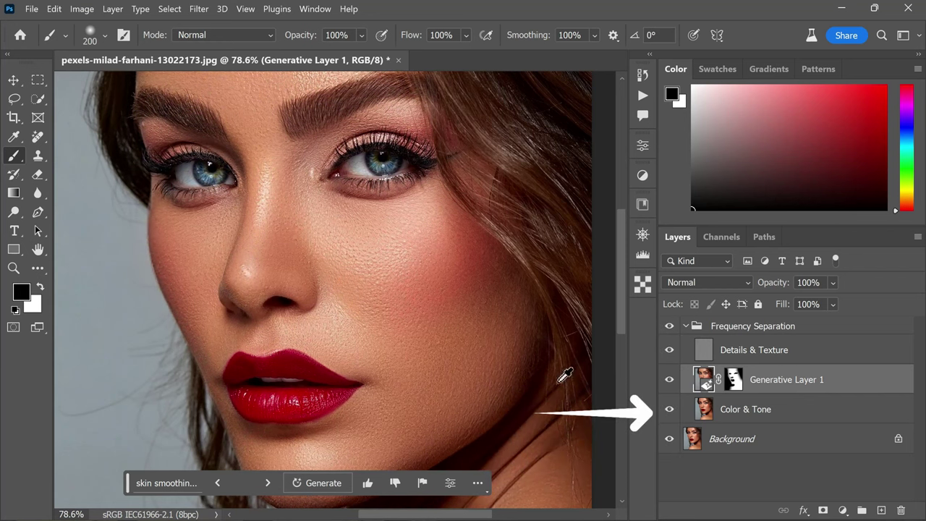
pyautogui.scroll(-3, 471, 262)
pyautogui.scroll(1, 471, 262)
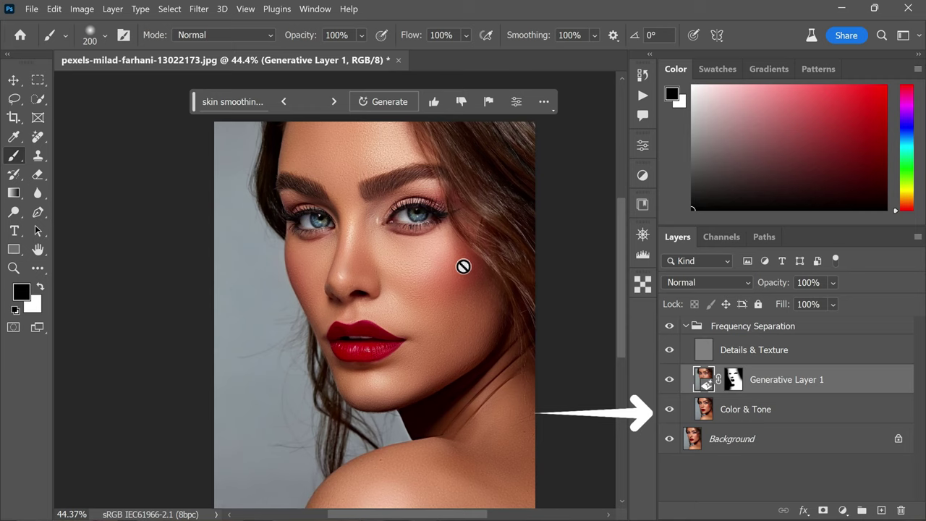